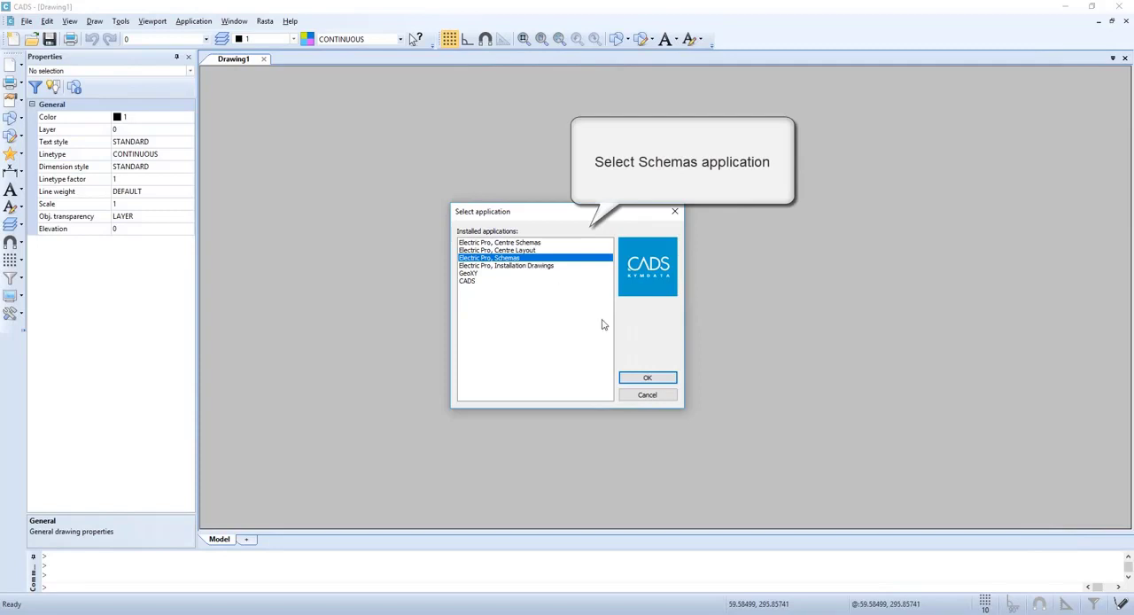
Open the Electric Pro, Schemas application and start a new drawing
{"action": "left_click", "coordinate": [647, 378]}
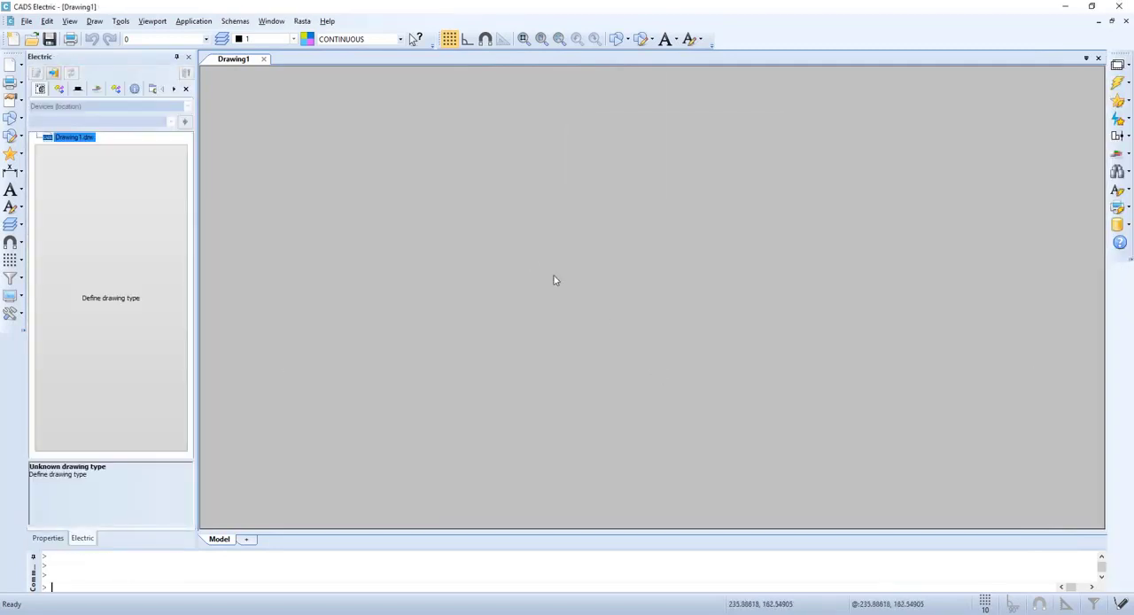
{"action": "left_click", "coordinate": [27, 22]}
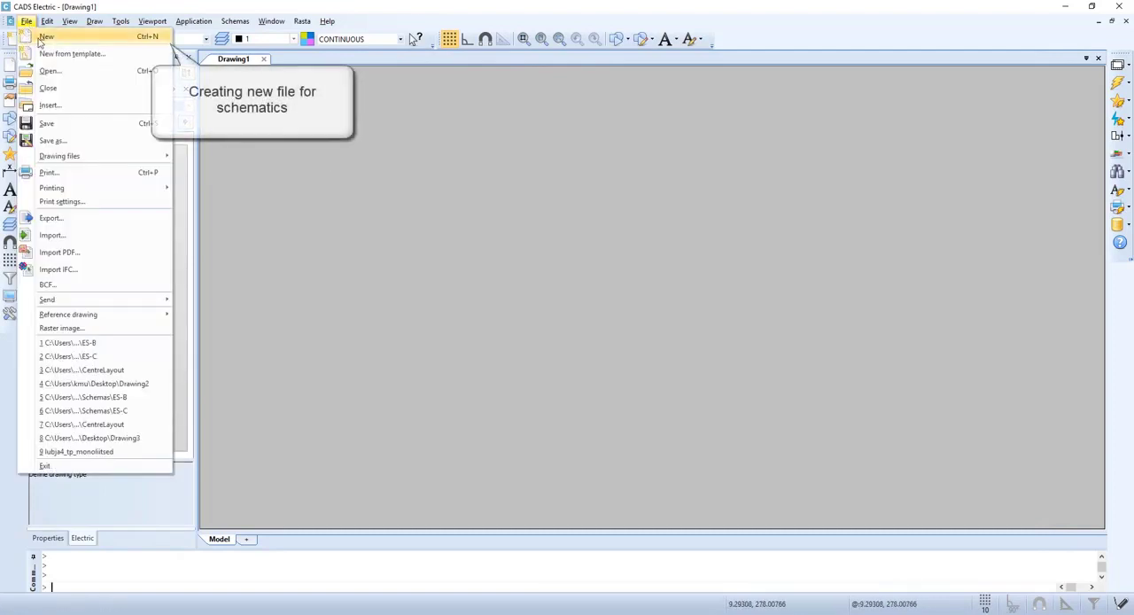
{"action": "left_click", "coordinate": [95, 40]}
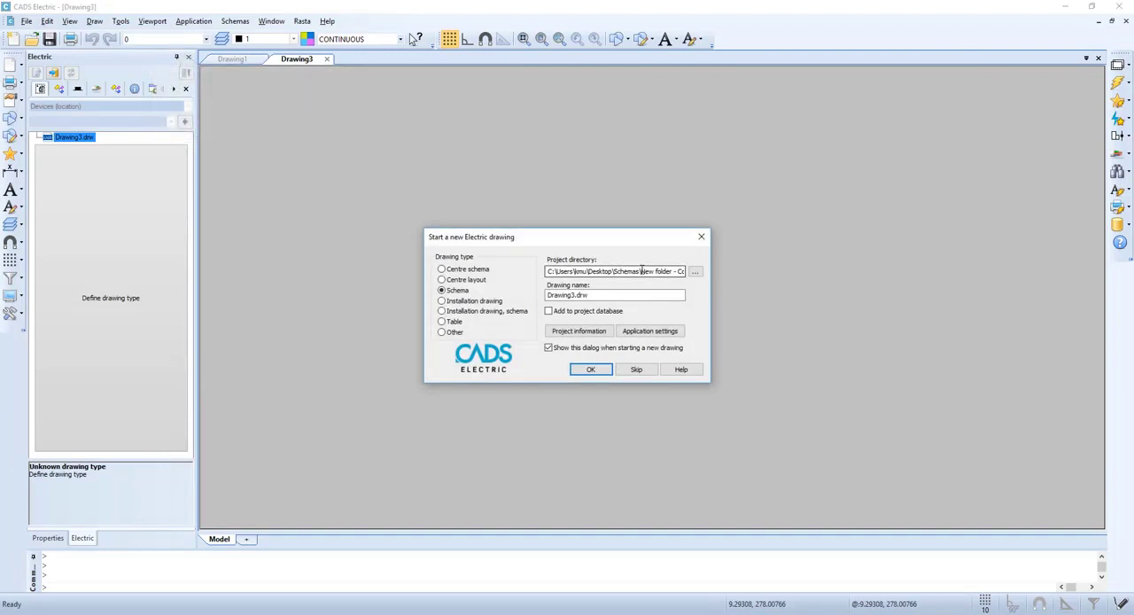
Set the new Schema drawing's project directory to Schemas\Folder2, name it schema.drw and add it to the project database
{"action": "left_click_drag", "start_coordinate": [640, 272], "coordinate": [843, 276]}
{"action": "type", "text": "F"}
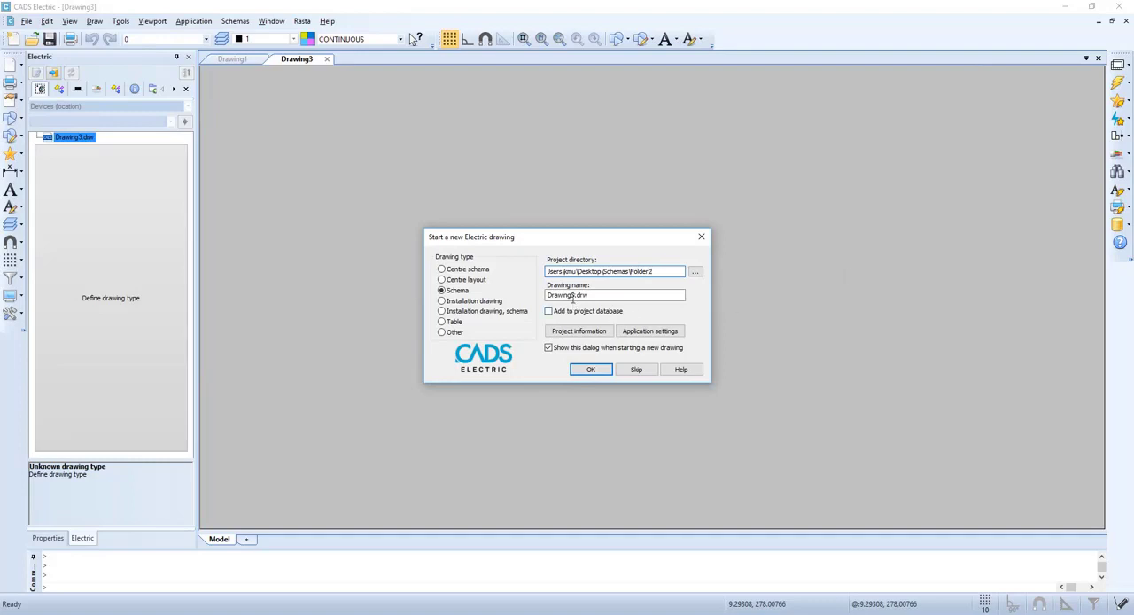
{"action": "left_click_drag", "start_coordinate": [572, 295], "coordinate": [487, 287]}
{"action": "type", "text": "schema"}
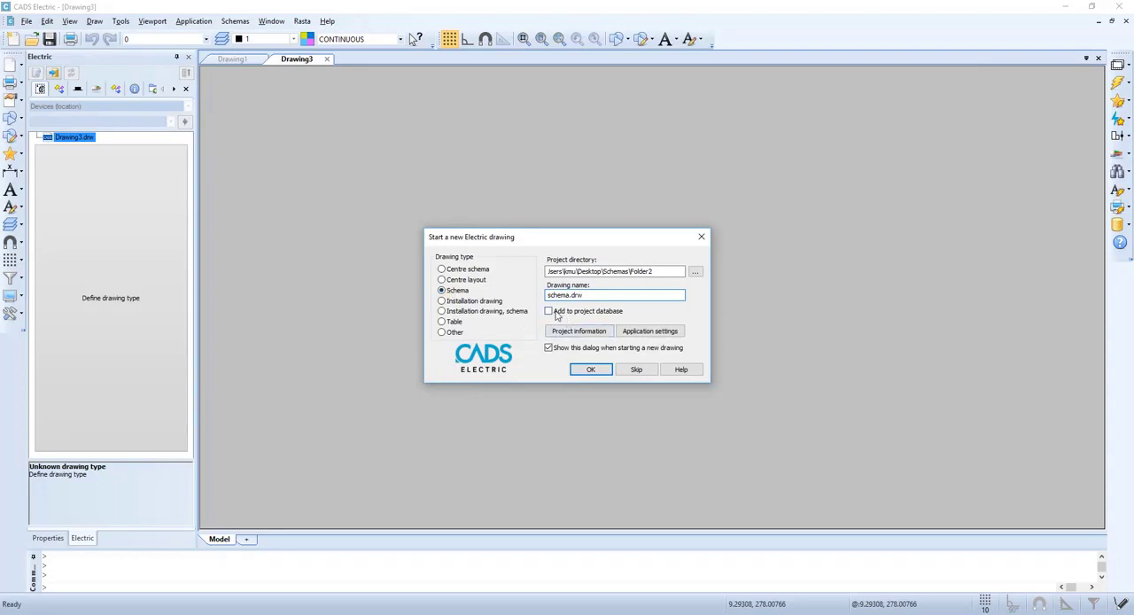
{"action": "left_click", "coordinate": [592, 369]}
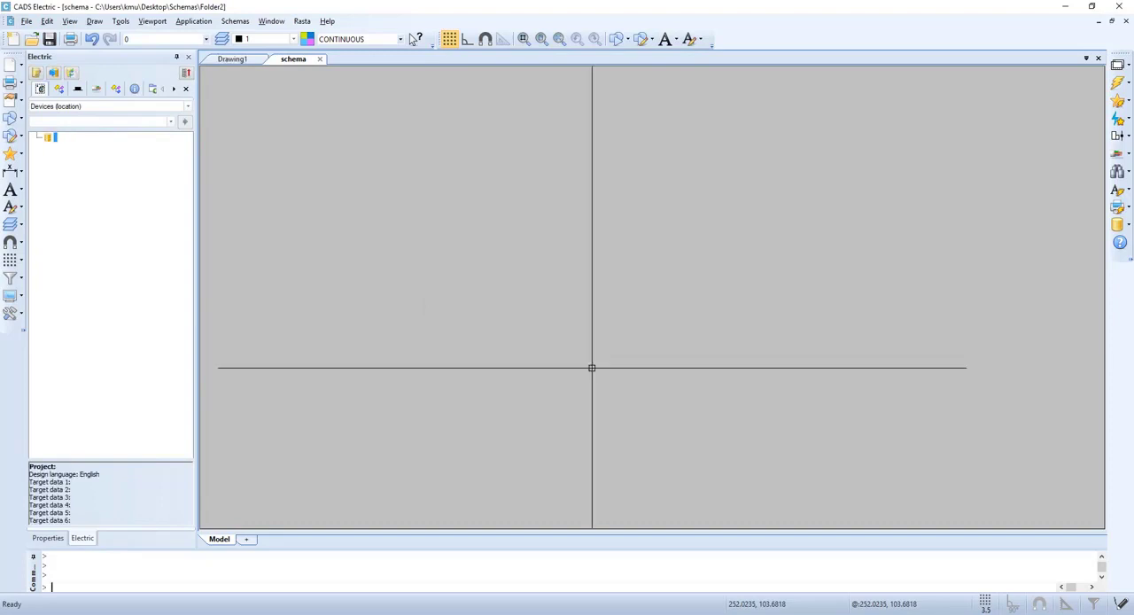
Create four consecutive sheets in the schema drawing
{"action": "left_click", "coordinate": [1117, 65]}
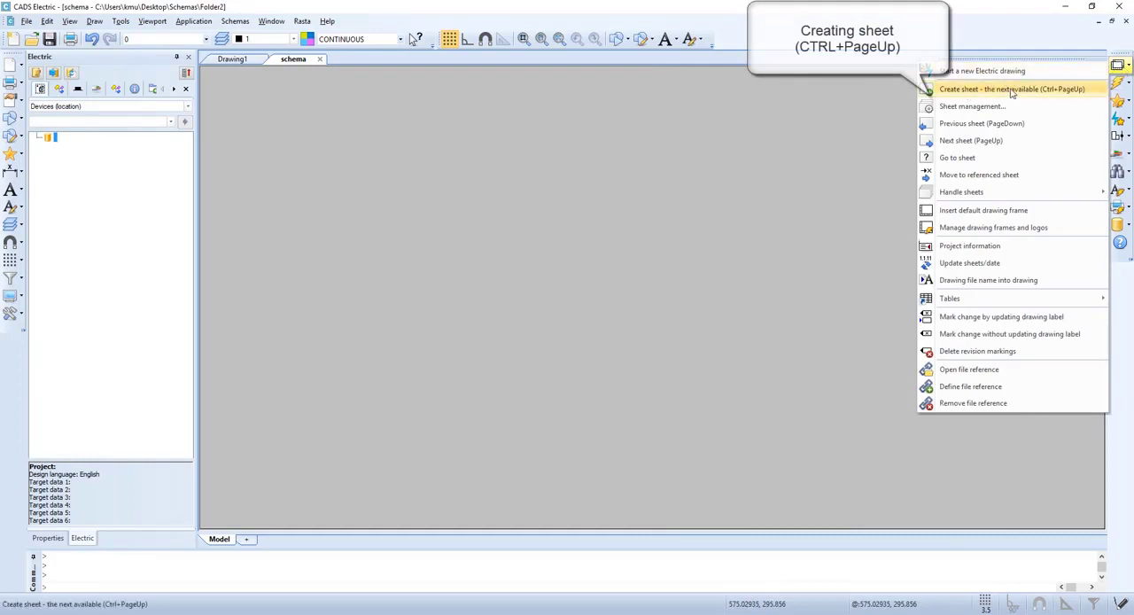
{"action": "left_click", "coordinate": [1083, 90]}
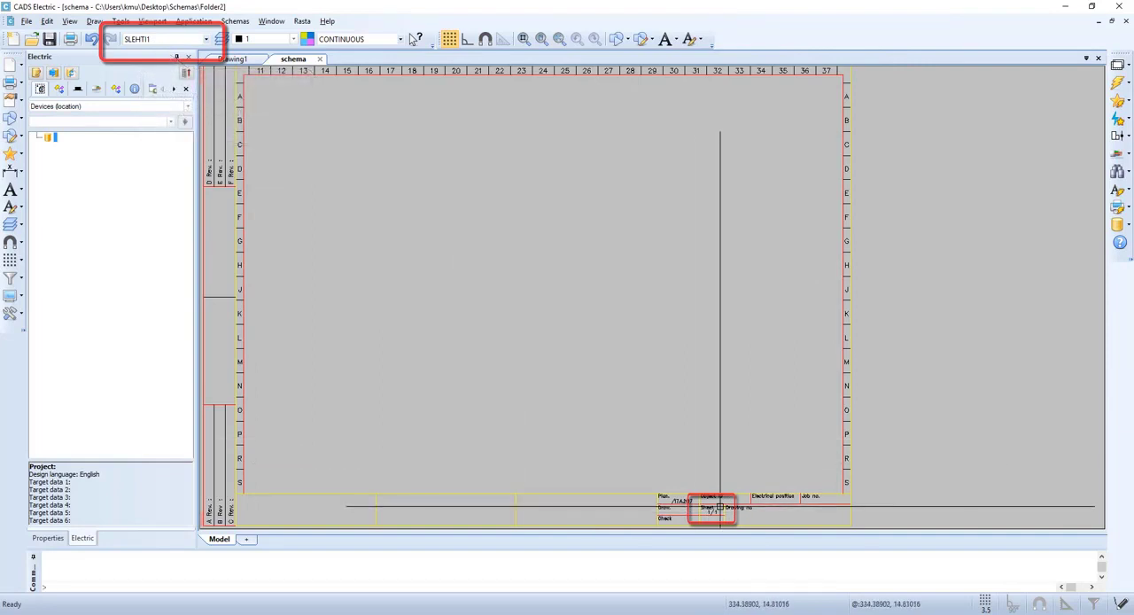
{"action": "key", "text": "ctrl+Page_Up"}
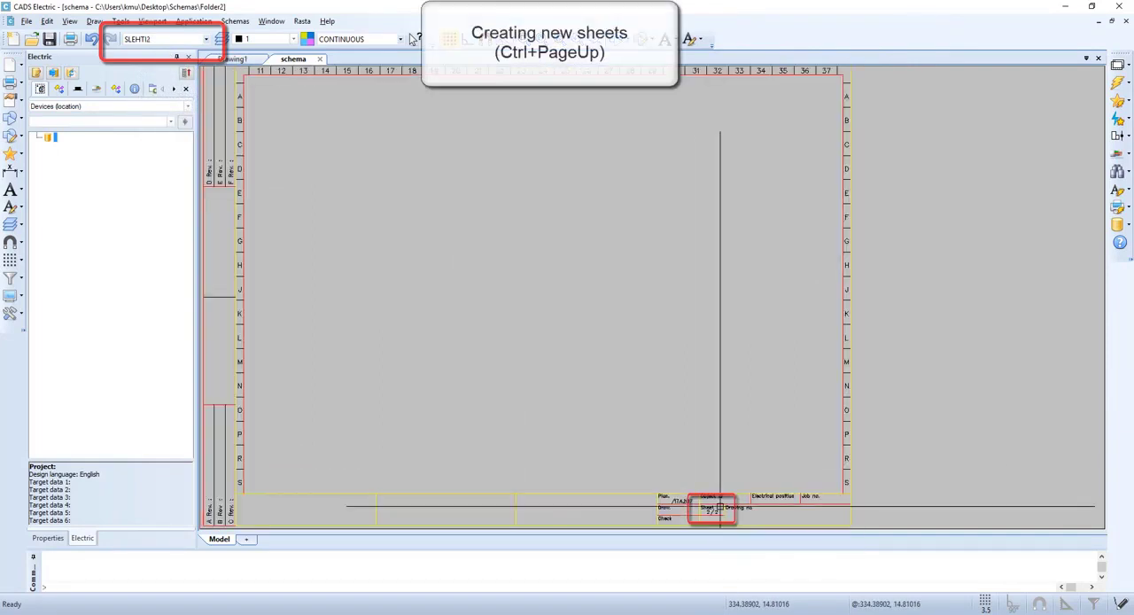
{"action": "key", "text": "ctrl+Page_Up"}
{"action": "key", "text": "ctrl+Page_Up"}
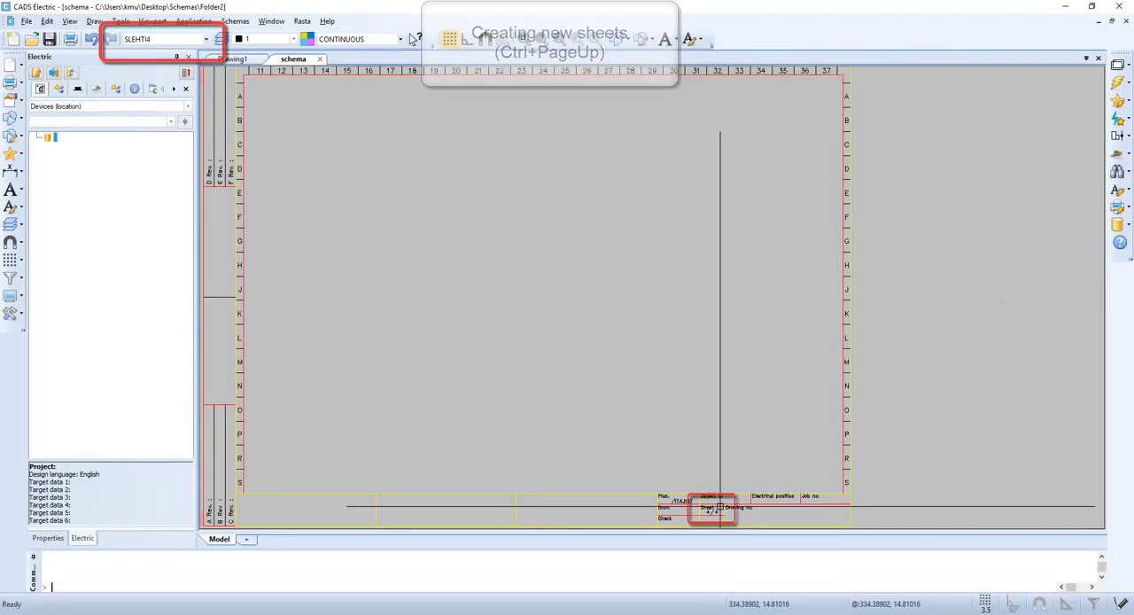
Move from sheet 4 to sheet 1 and show the whole sheet
{"action": "scroll", "coordinate": [719, 507], "scroll_direction": "up", "scroll_amount": 2}
{"action": "scroll", "coordinate": [715, 519], "scroll_direction": "up", "scroll_amount": 2}
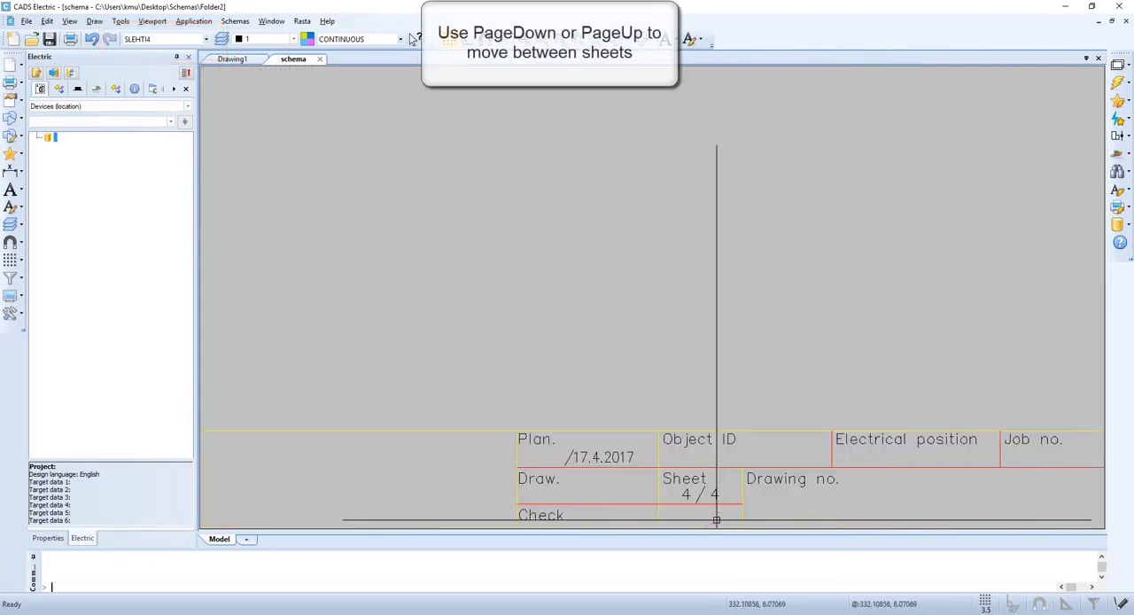
{"action": "key", "text": "Page_Up"}
{"action": "key", "text": "Page_Up"}
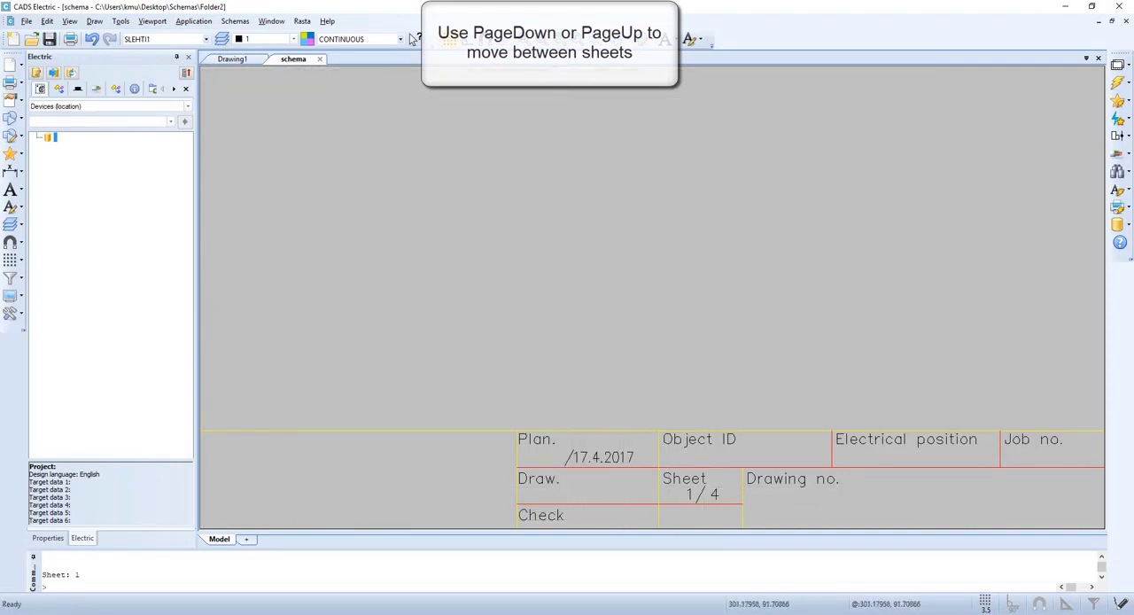
{"action": "left_click", "coordinate": [541, 39]}
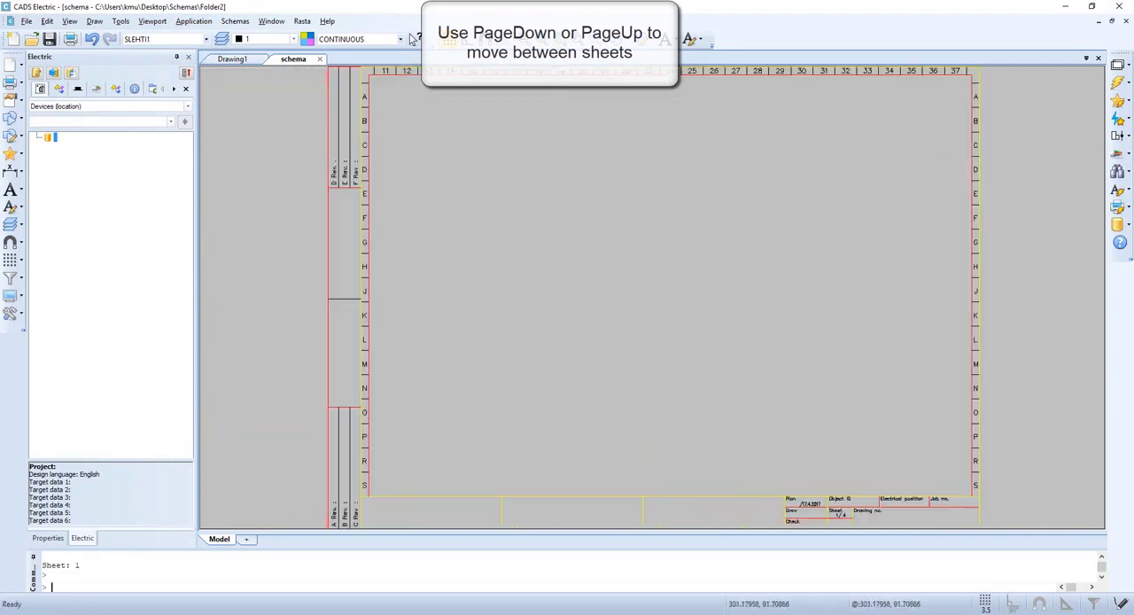
Place two three-phase motor symbols on sheet 1 in row P, at columns 14 and 22, keeping the default attributes
{"action": "left_click", "coordinate": [1118, 119]}
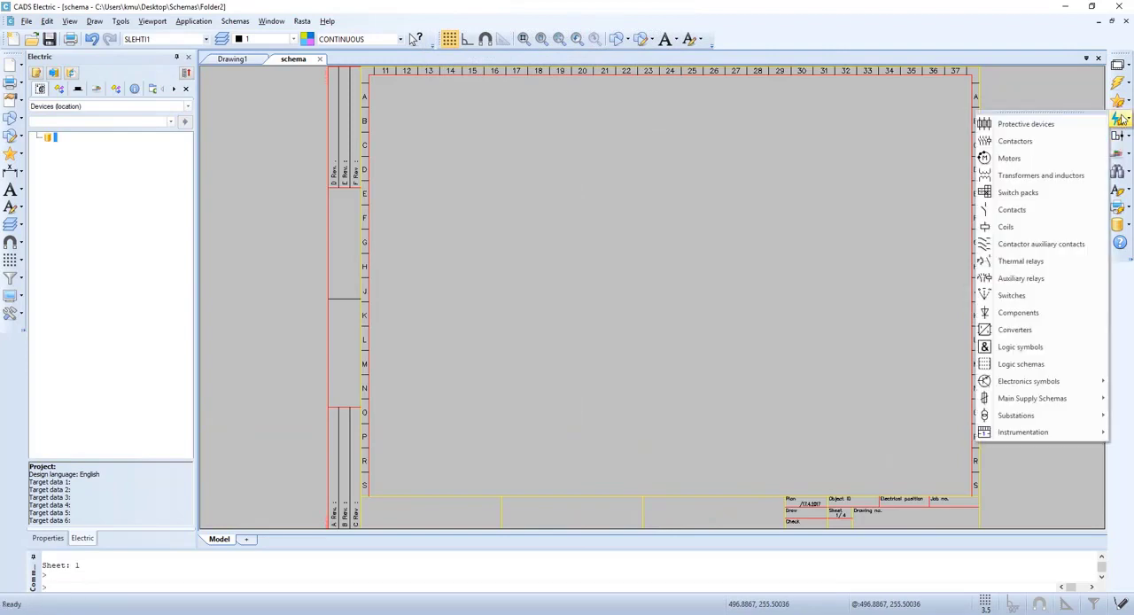
{"action": "left_click", "coordinate": [1010, 157]}
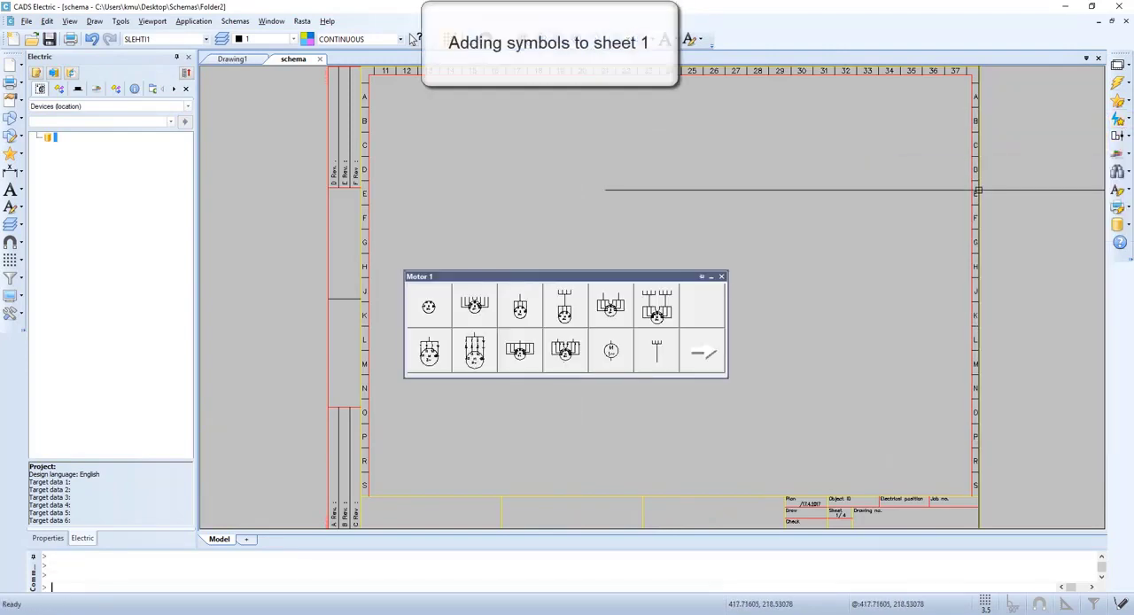
{"action": "left_click", "coordinate": [430, 307]}
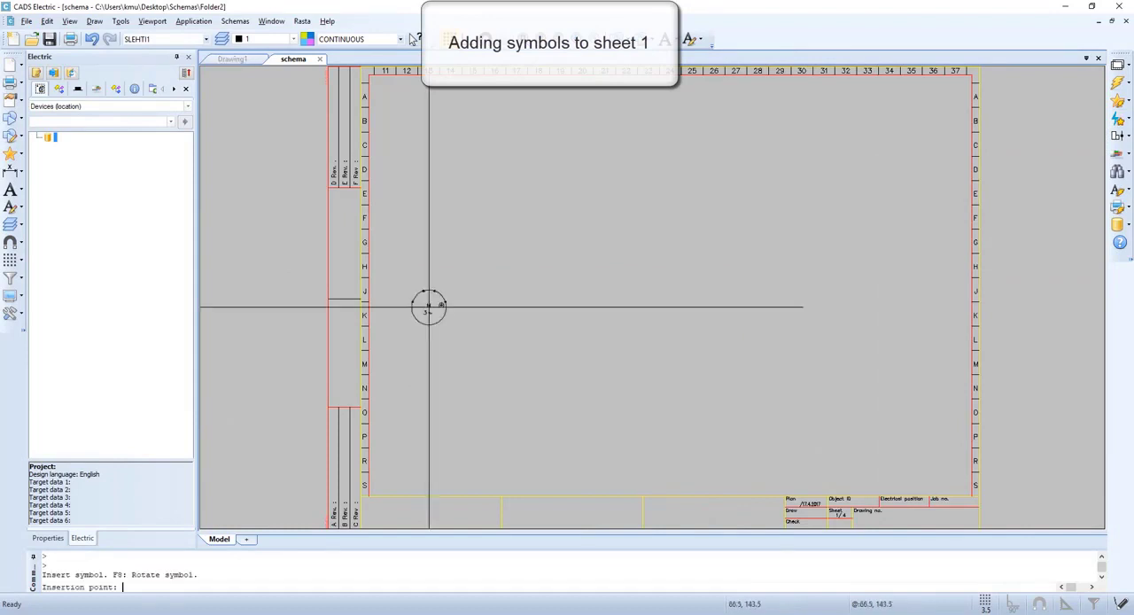
{"action": "left_click", "coordinate": [444, 437]}
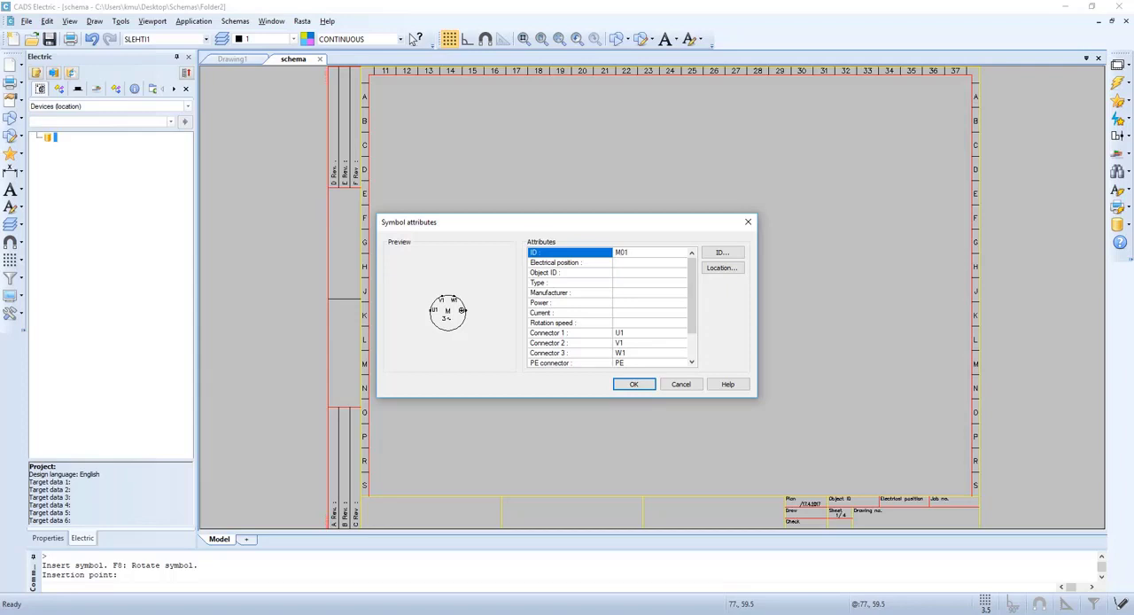
{"action": "left_click", "coordinate": [634, 383]}
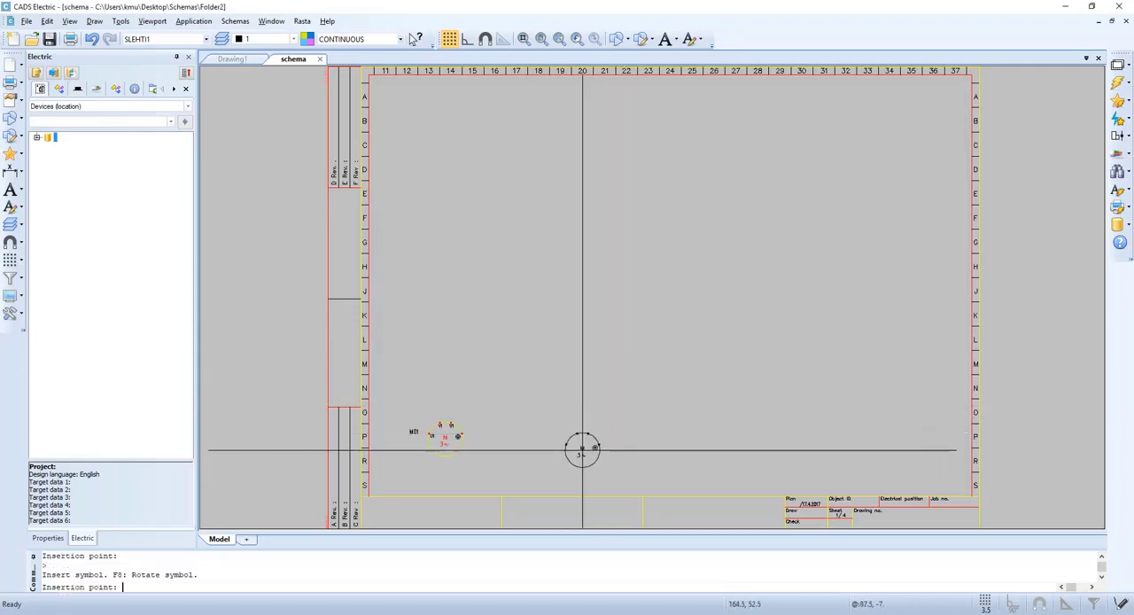
{"action": "left_click", "coordinate": [626, 437]}
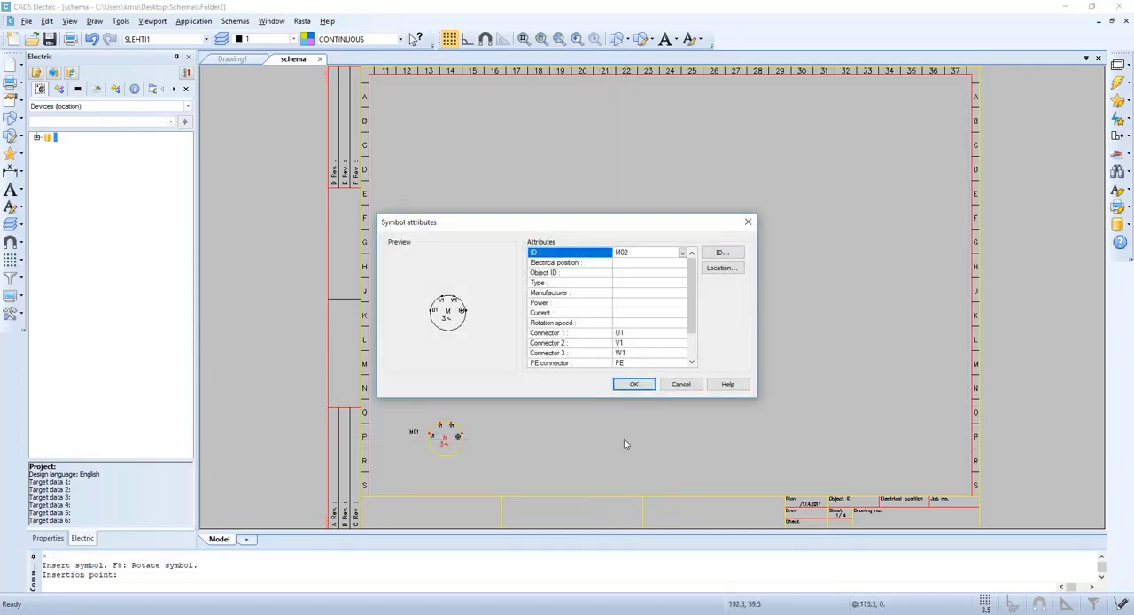
{"action": "left_click", "coordinate": [629, 381]}
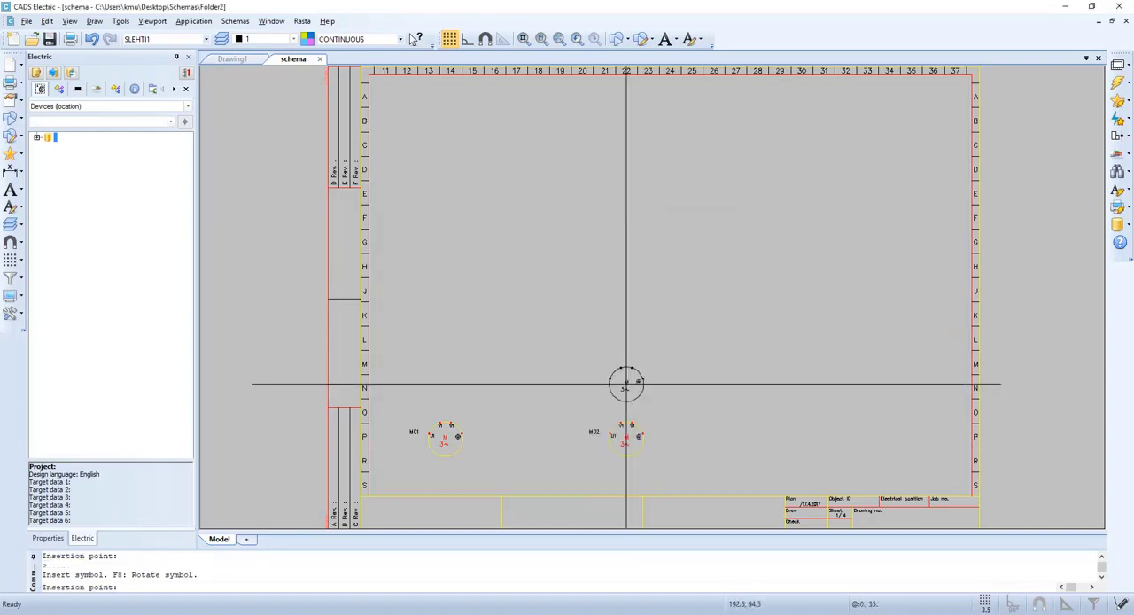
{"action": "key", "text": "Escape"}
Place three three-phase motor symbols on sheet 2 in row P, at columns 14, 21 and 28, with default attributes
{"action": "key", "text": "Page_Up"}
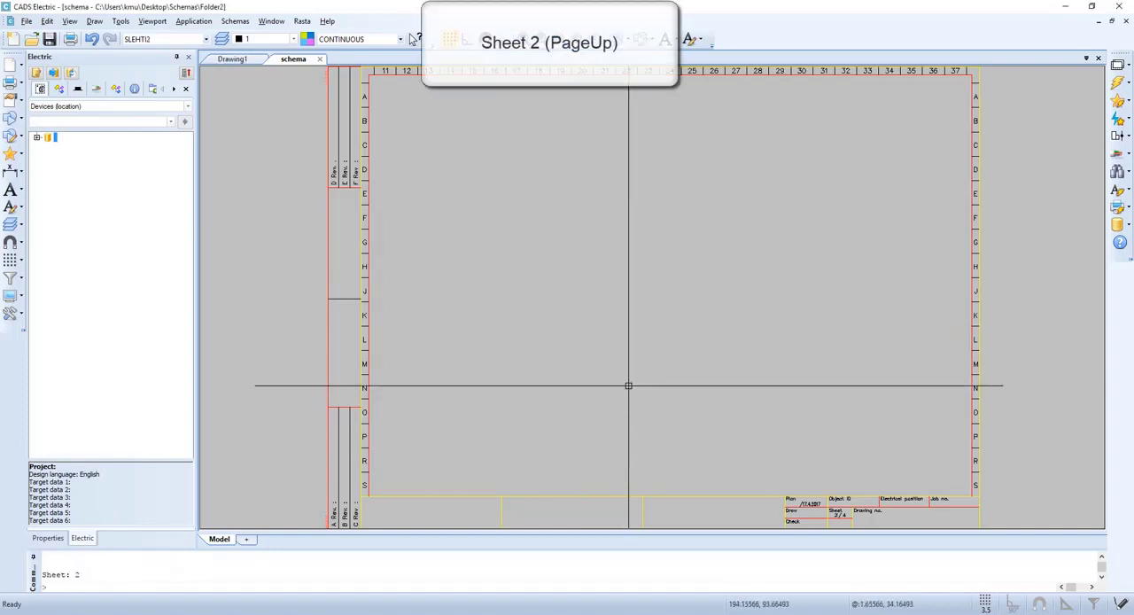
{"action": "left_click", "coordinate": [1119, 119]}
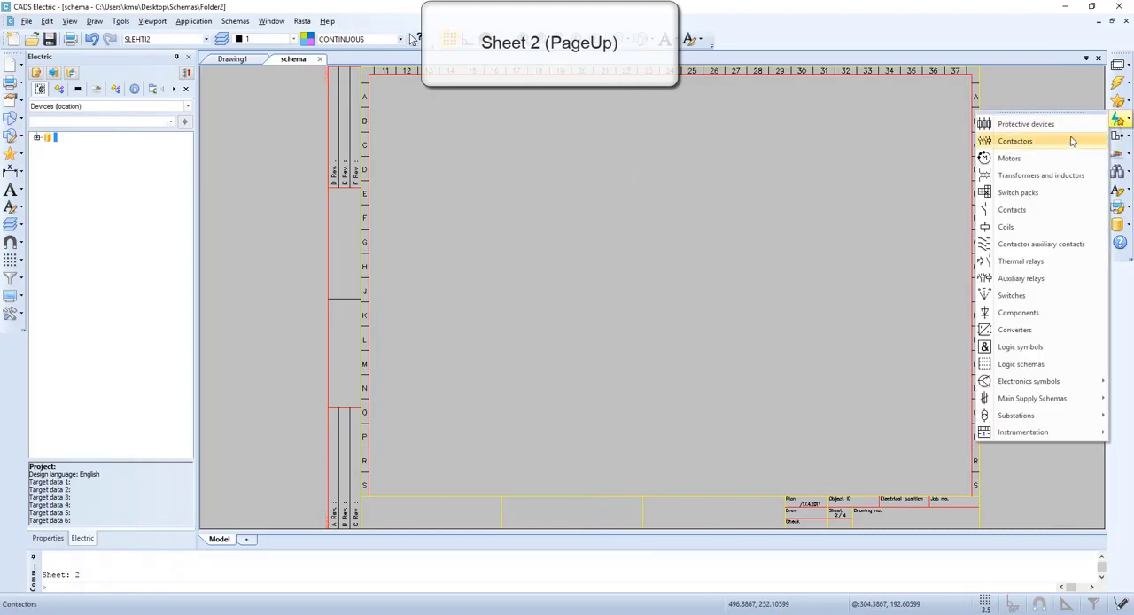
{"action": "left_click", "coordinate": [1038, 160]}
{"action": "left_click", "coordinate": [955, 204]}
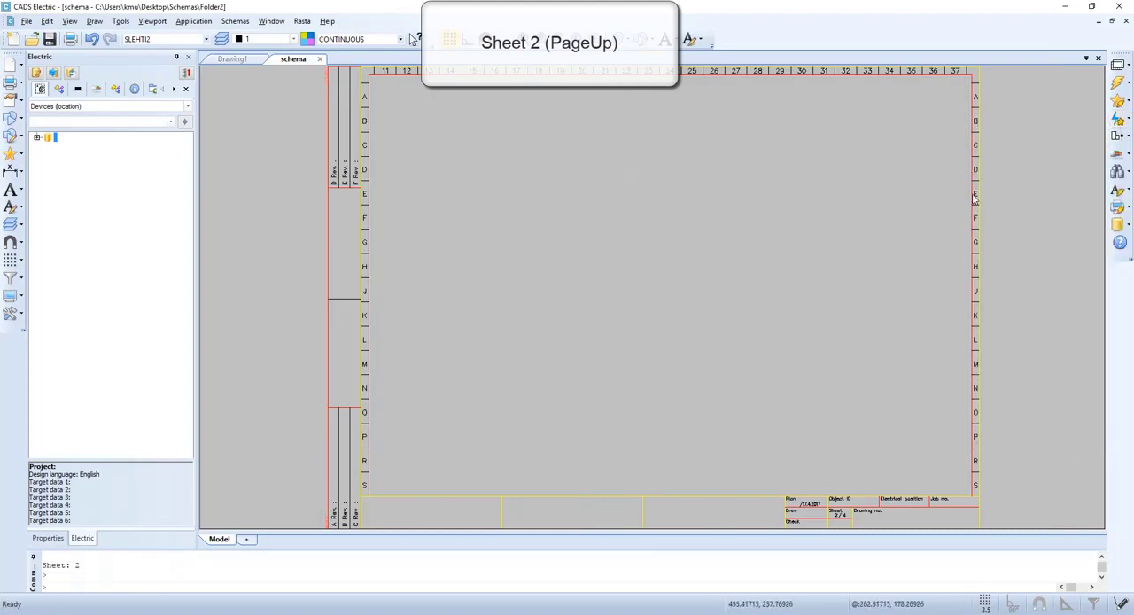
{"action": "left_click", "coordinate": [428, 316]}
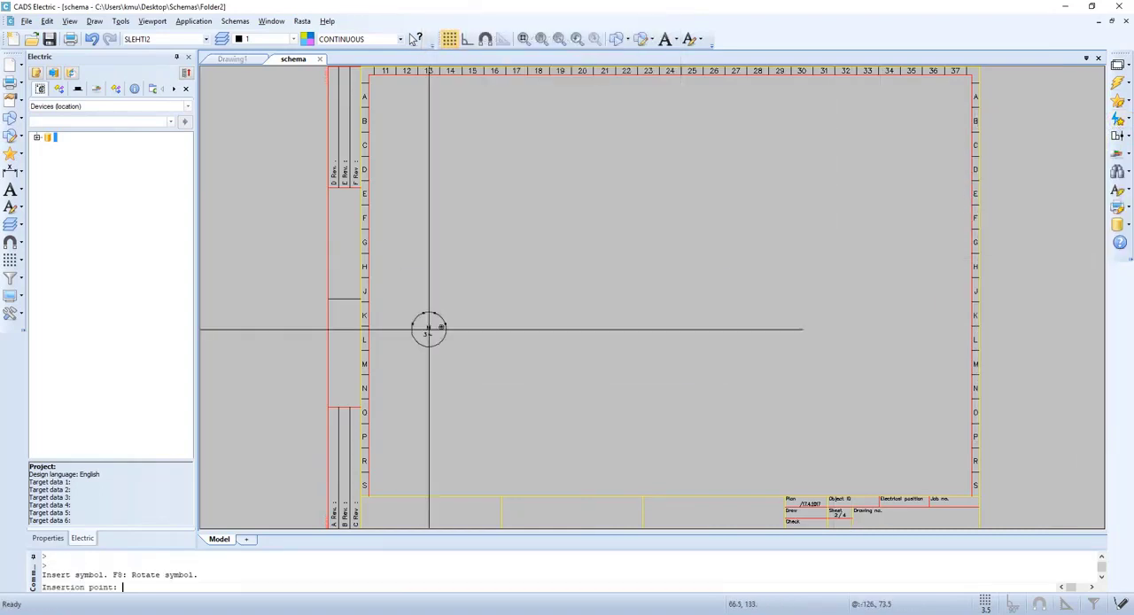
{"action": "left_click", "coordinate": [457, 438]}
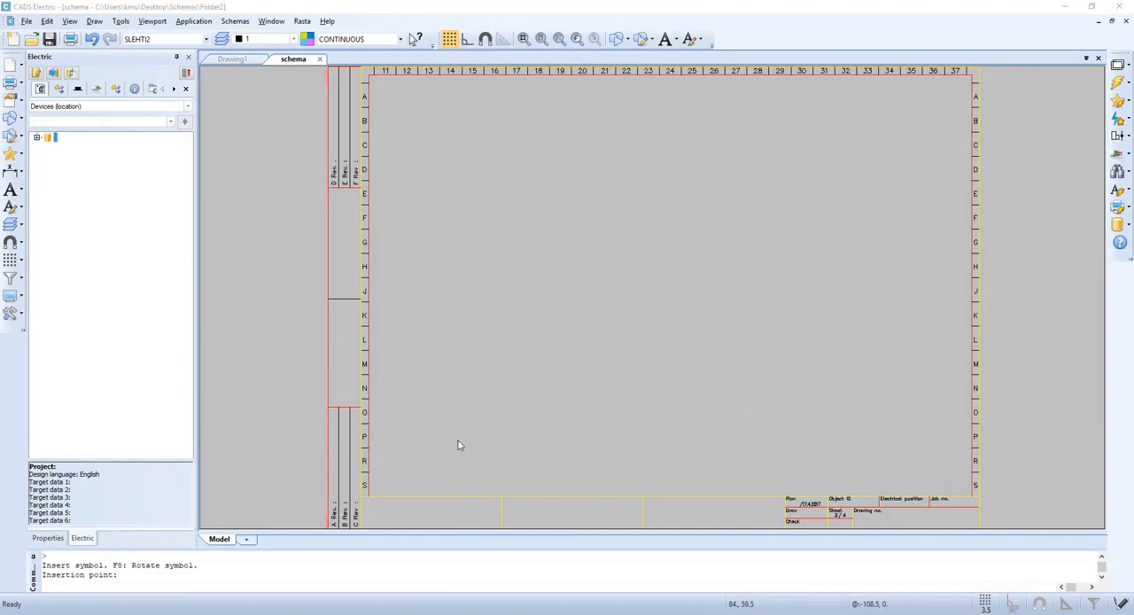
{"action": "left_click", "coordinate": [634, 385]}
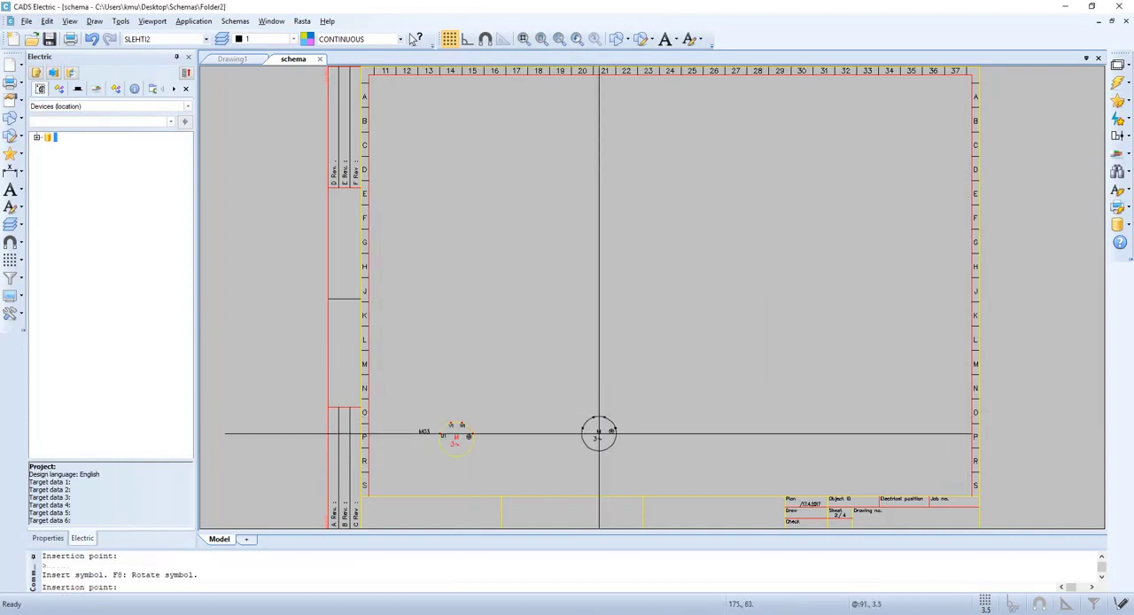
{"action": "left_click", "coordinate": [599, 435]}
{"action": "left_click", "coordinate": [625, 387]}
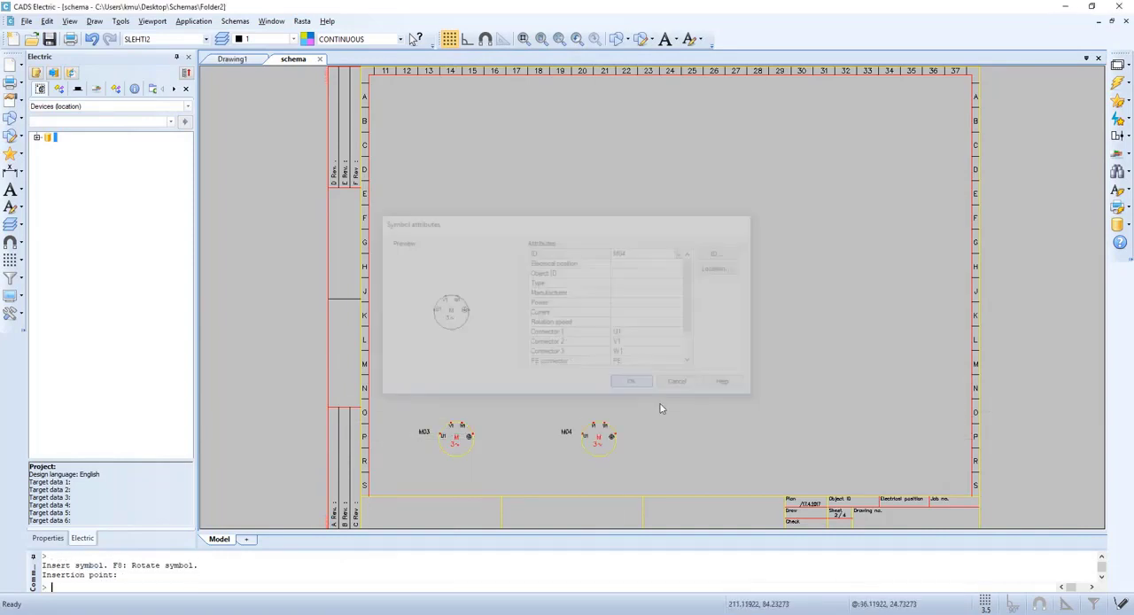
{"action": "left_click", "coordinate": [752, 438]}
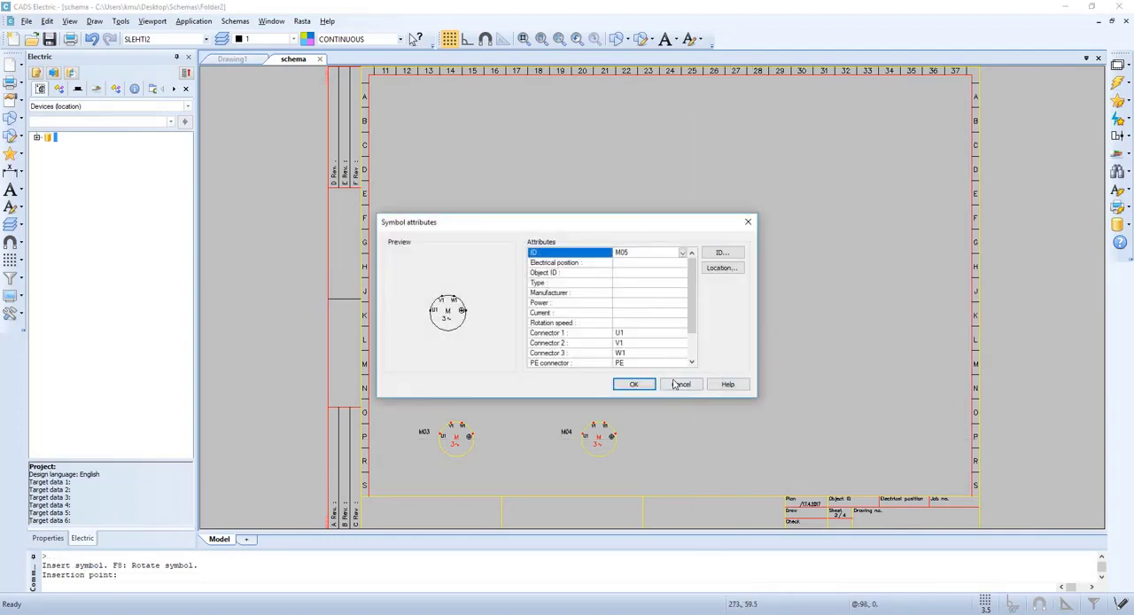
{"action": "left_click", "coordinate": [633, 386]}
Place one three-phase motor symbol on sheet 3 in row P at column 15, keeping the default attributes
{"action": "key", "text": "Page_Down"}
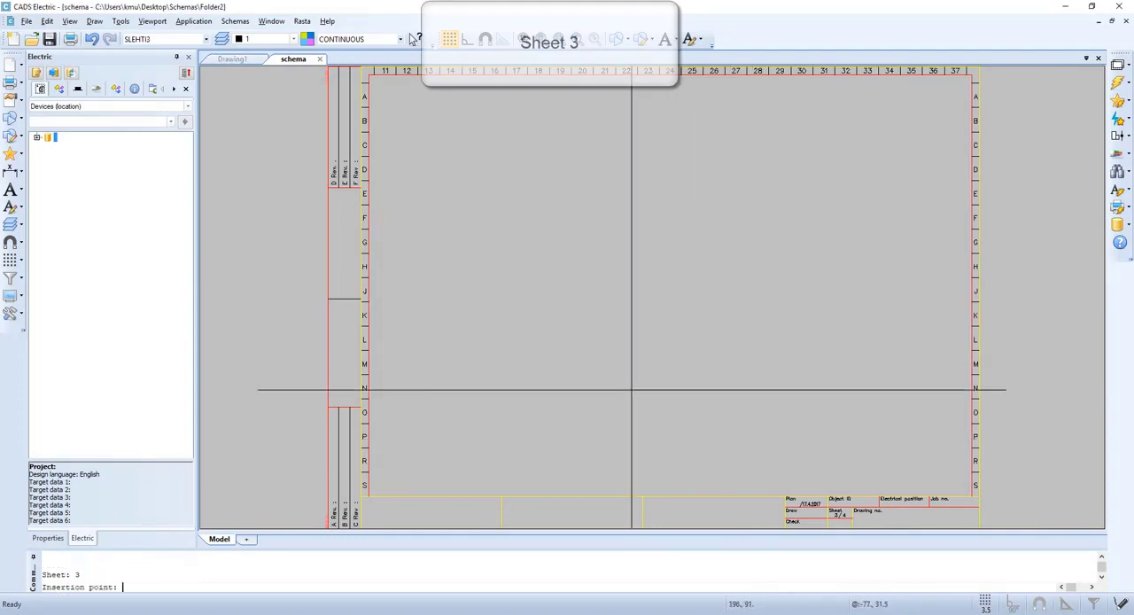
{"action": "left_click", "coordinate": [467, 438]}
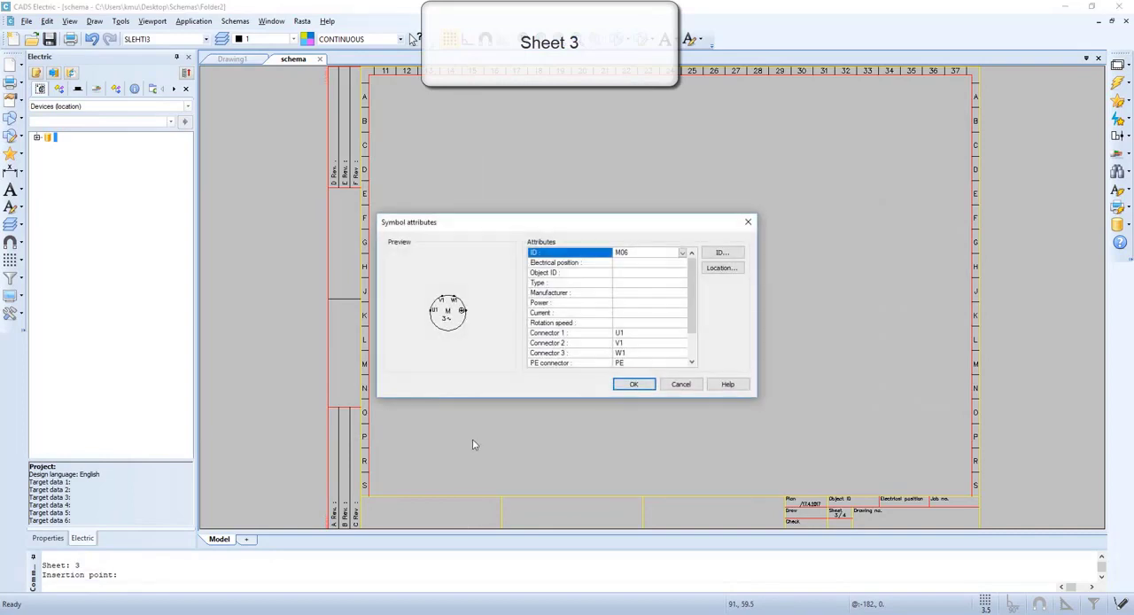
{"action": "left_click", "coordinate": [641, 384]}
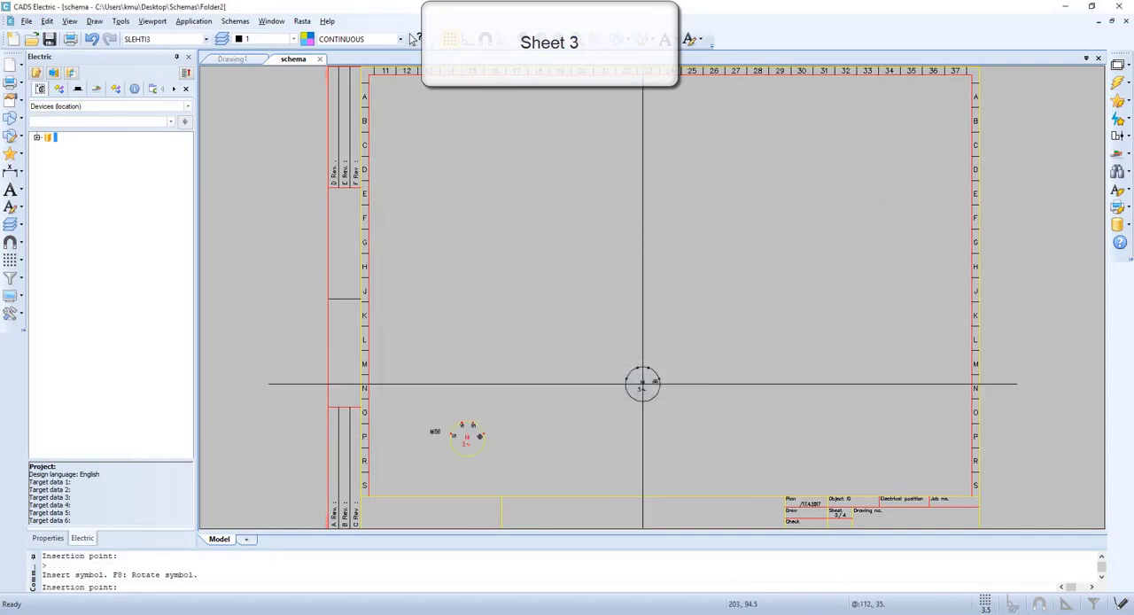
{"action": "key", "text": "Escape"}
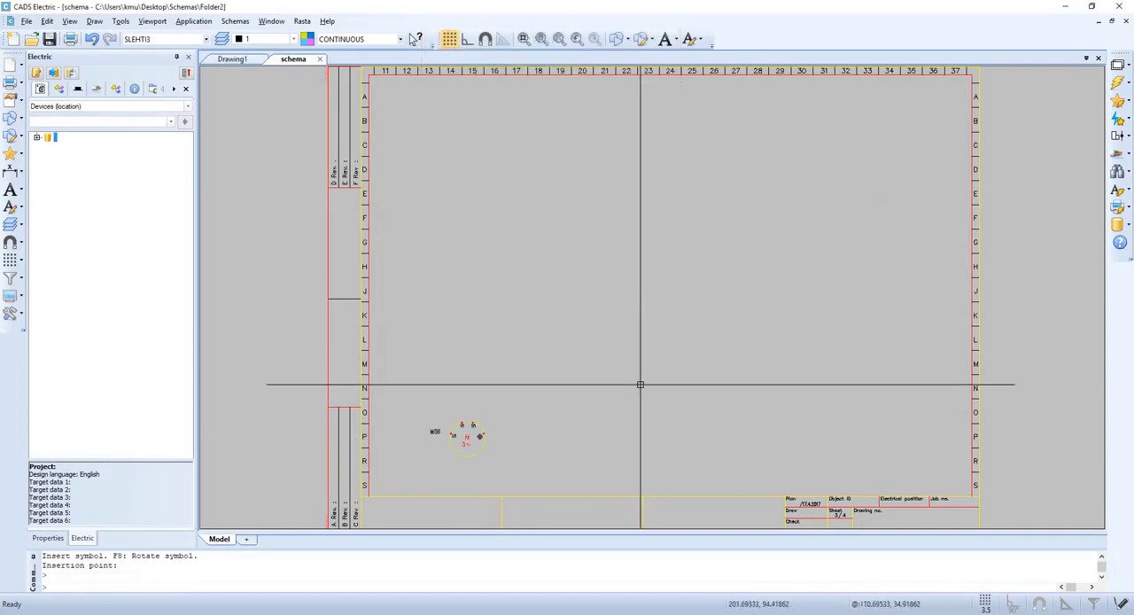
Return to sheet 1 and page forward through the sheets to review the motor symbols on each
{"action": "key", "text": "Page_Up"}
{"action": "key", "text": "Page_Up"}
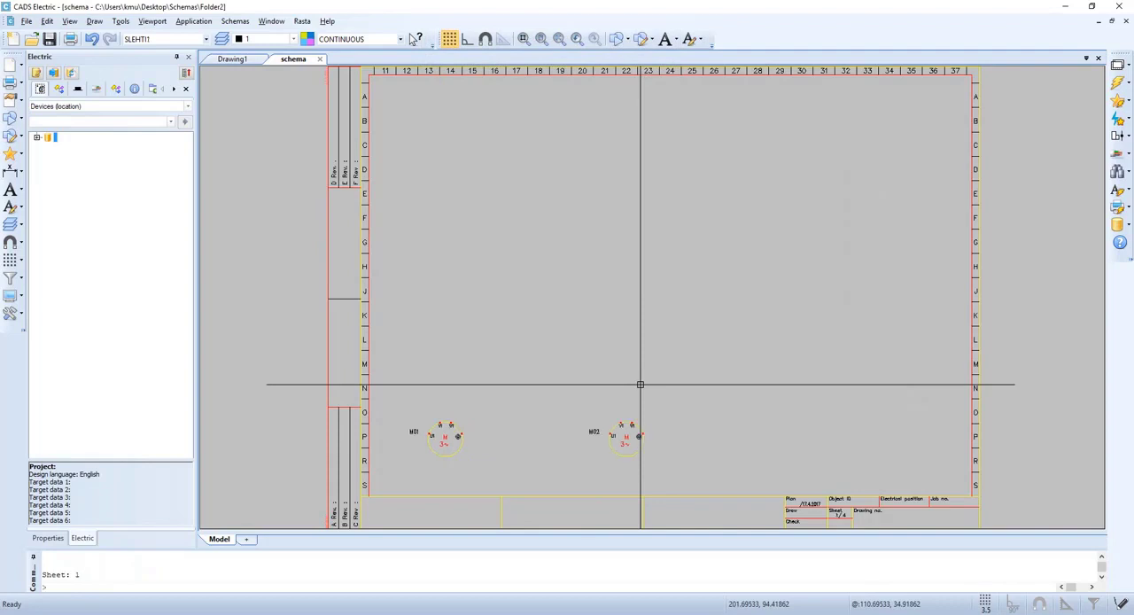
{"action": "key", "text": "Page_Down"}
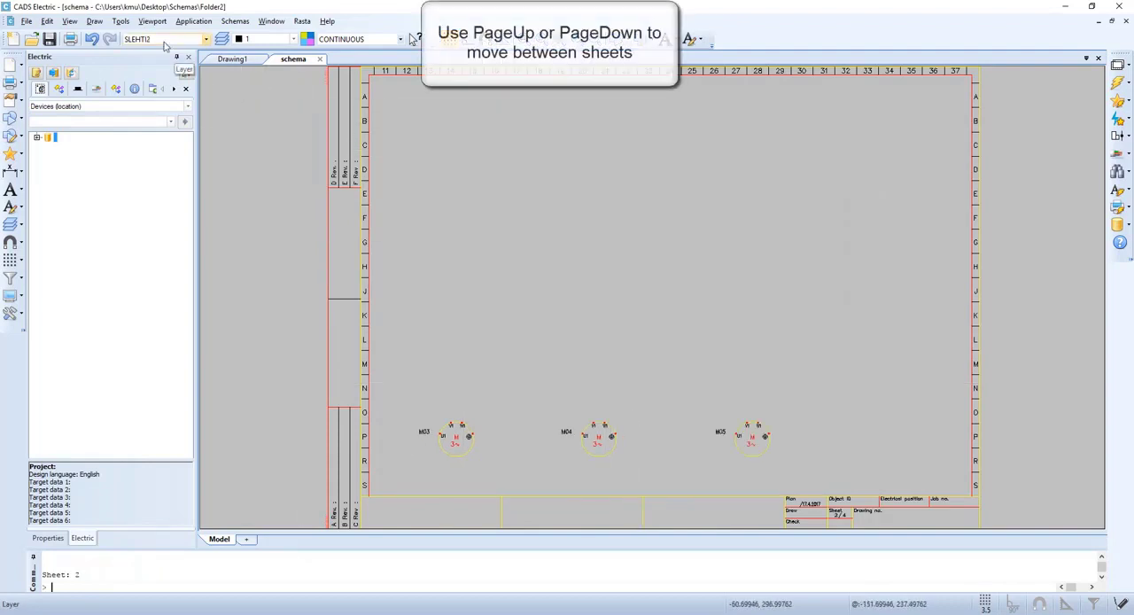
{"action": "key", "text": "Page_Down"}
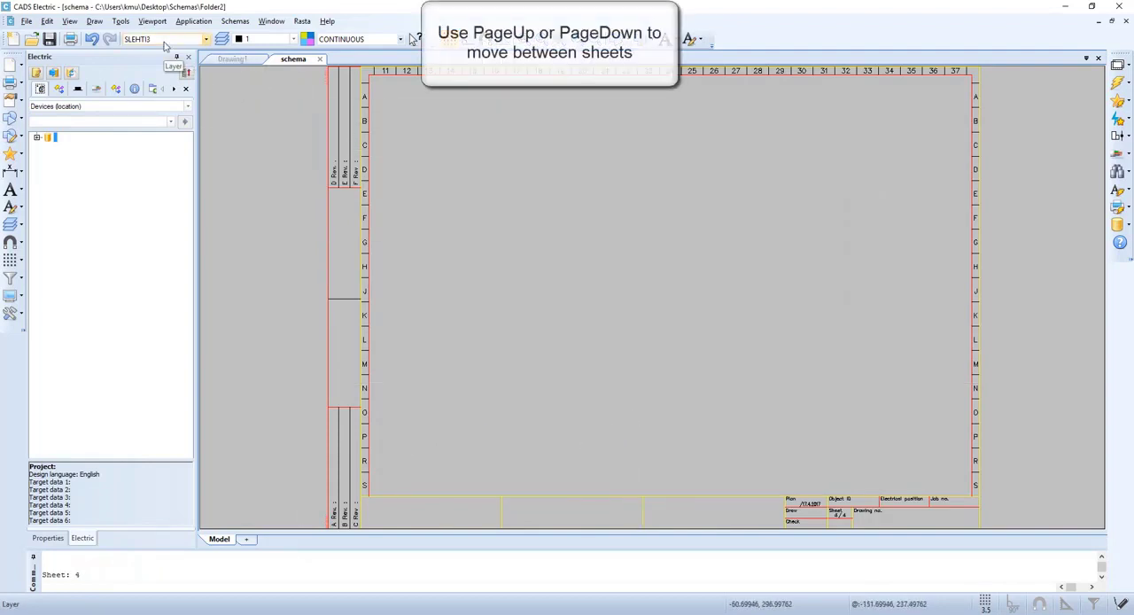
Return to sheet 1, open sheet management from its drawing label and collapse the sheet's detailed information
{"action": "key", "text": "Page_Up"}
{"action": "key", "text": "Page_Up"}
{"action": "key", "text": "Page_Up"}
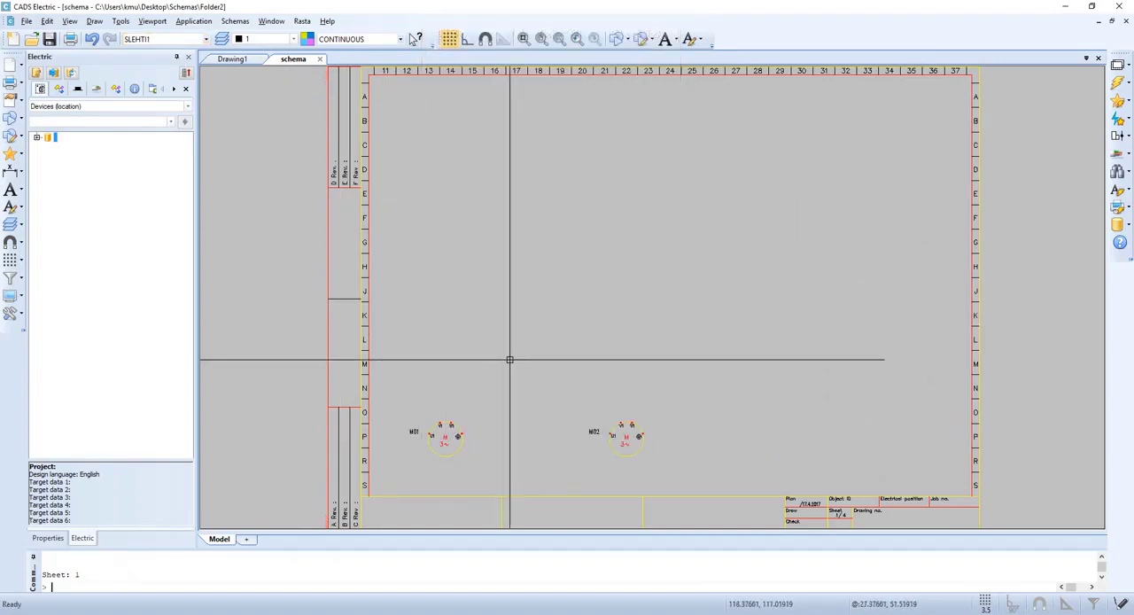
{"action": "left_click", "coordinate": [805, 508]}
{"action": "right_click", "coordinate": [807, 509]}
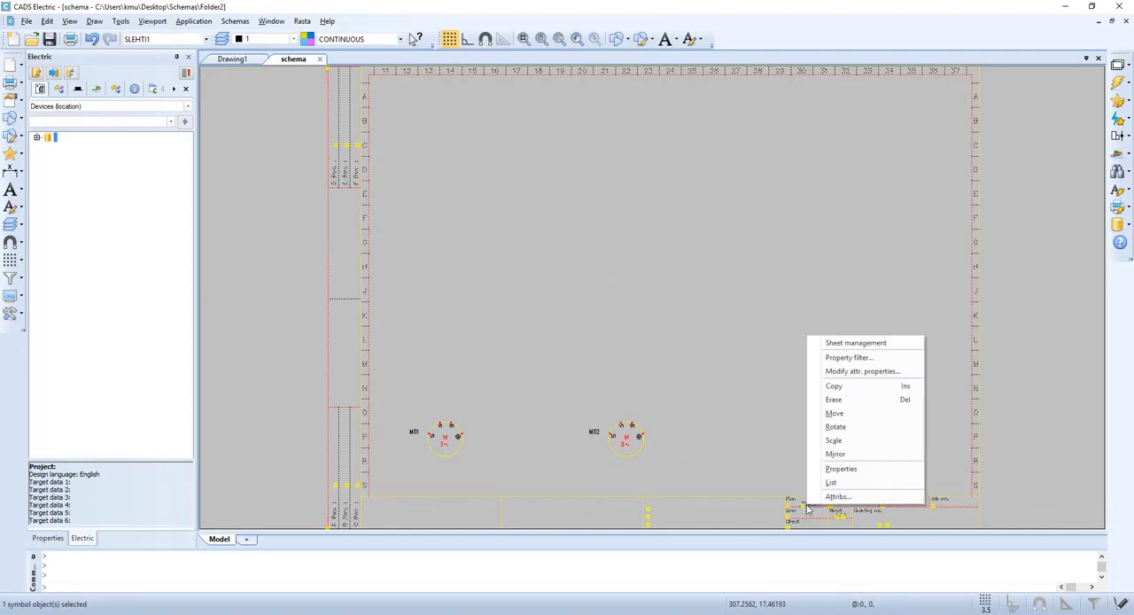
{"action": "left_click", "coordinate": [819, 344]}
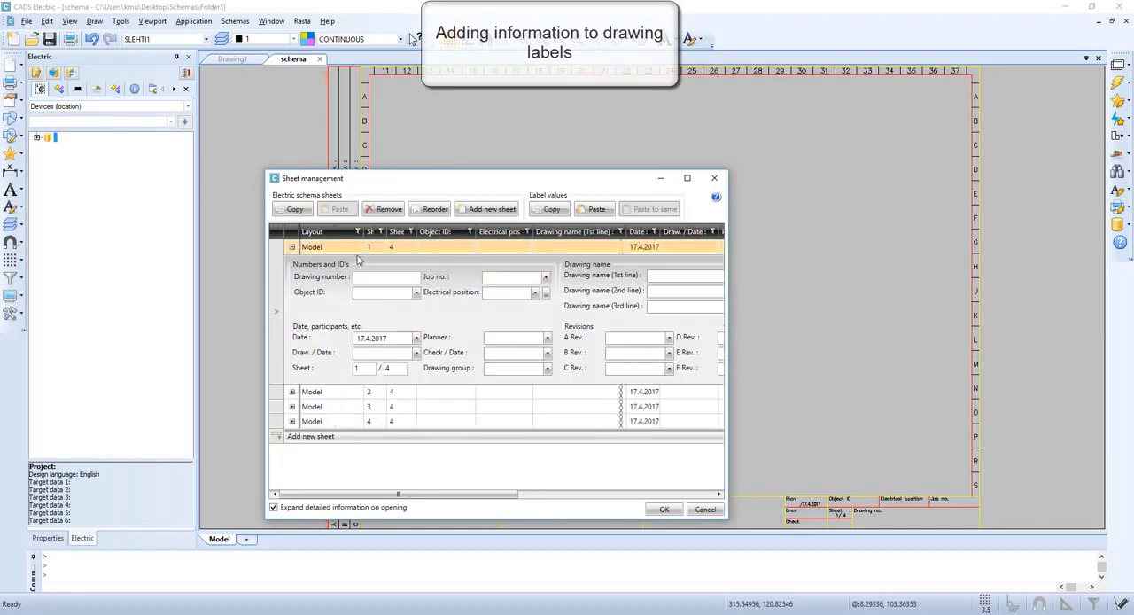
{"action": "left_click", "coordinate": [292, 248]}
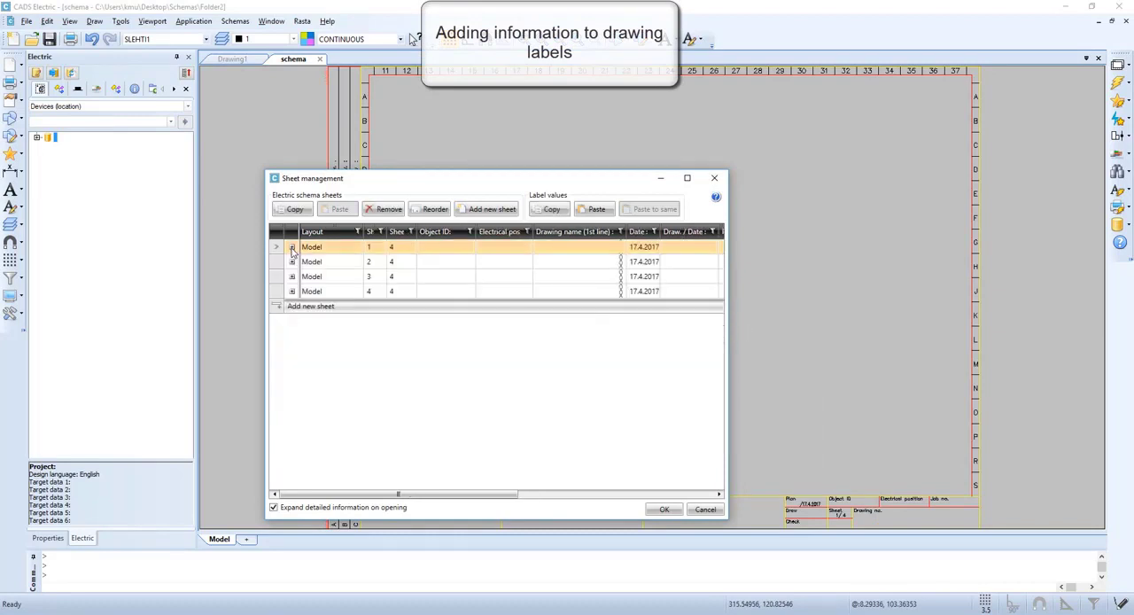
Set the Object ID to 23A for all four sheets at once
{"action": "left_click", "coordinate": [460, 249]}
{"action": "left_click", "coordinate": [454, 295], "text": "shift"}
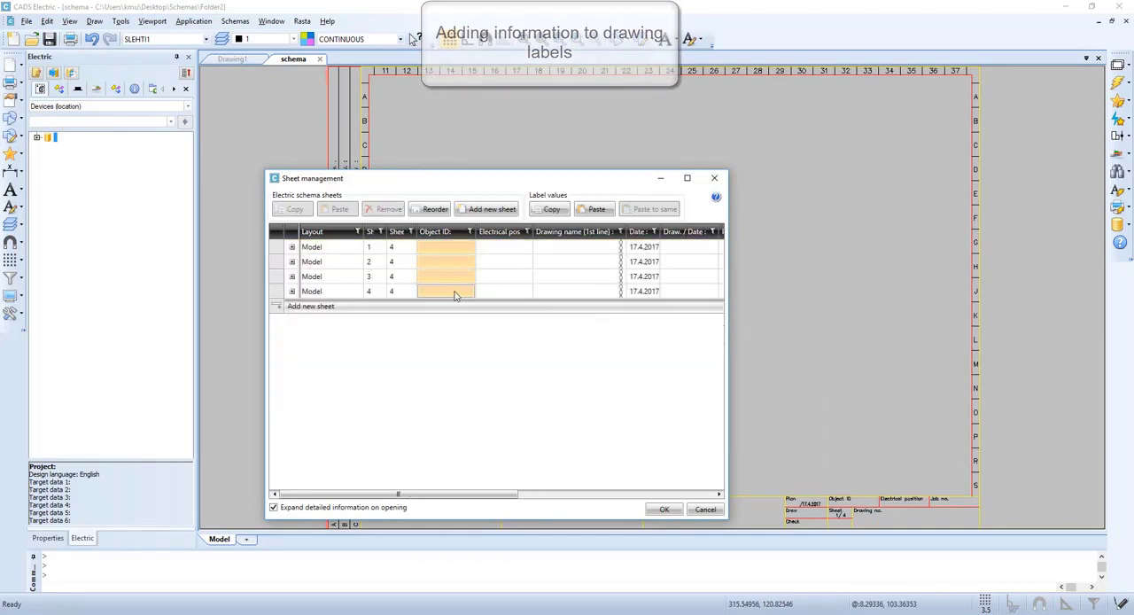
{"action": "right_click", "coordinate": [454, 295]}
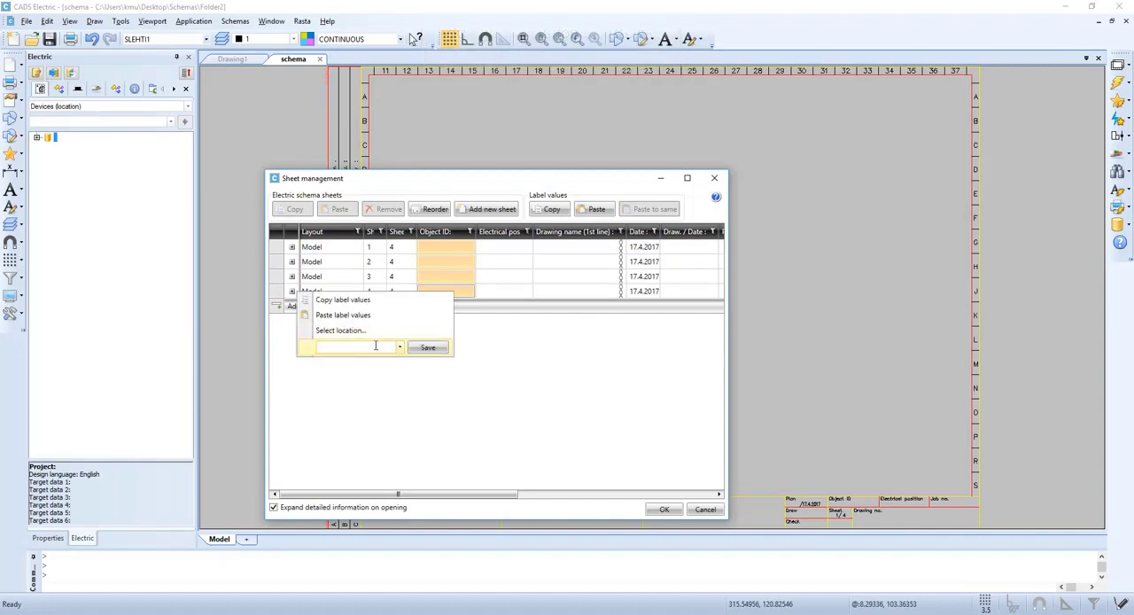
{"action": "type", "text": "23A"}
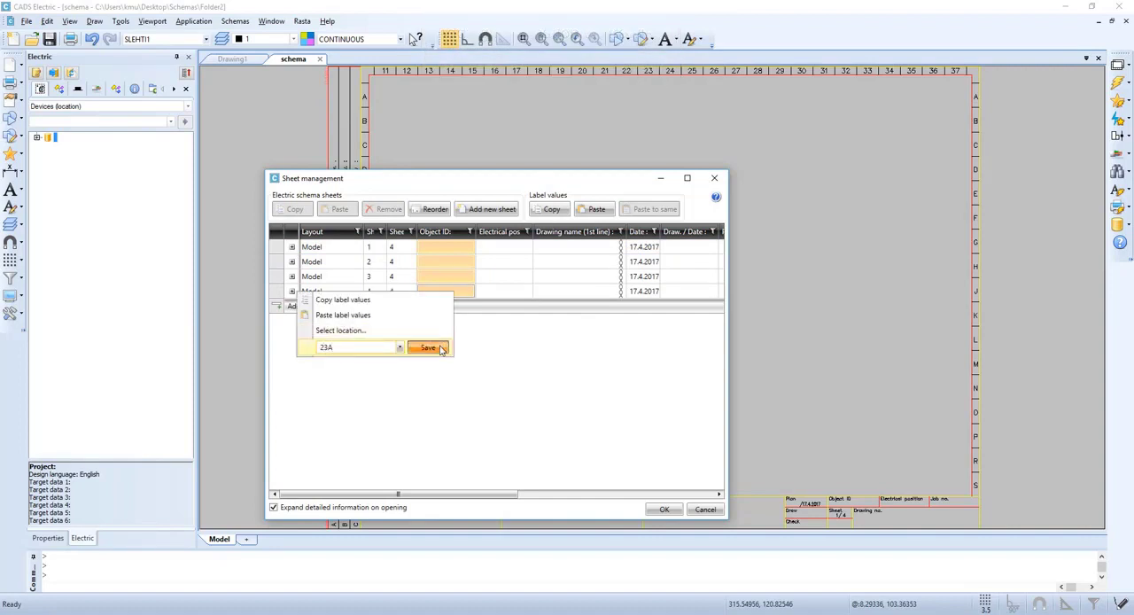
{"action": "left_click", "coordinate": [428, 347]}
Set the electrical position to MC1 for all four sheets at once
{"action": "left_click", "coordinate": [495, 254]}
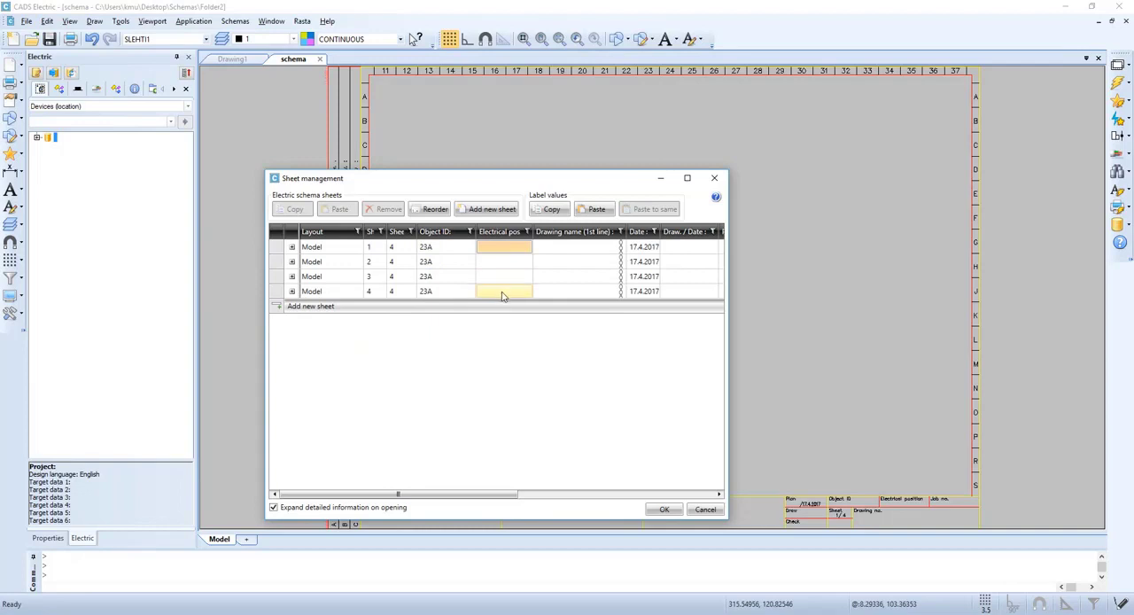
{"action": "left_click", "coordinate": [503, 295], "text": "shift"}
{"action": "right_click", "coordinate": [503, 295]}
{"action": "left_click", "coordinate": [407, 348]}
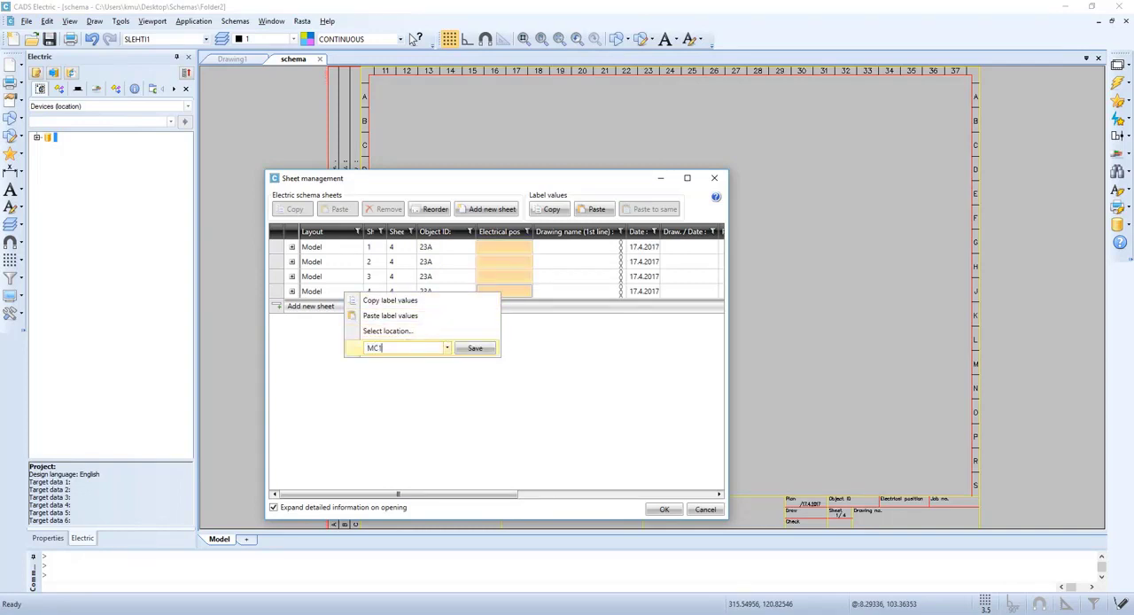
{"action": "left_click", "coordinate": [475, 348]}
Set the first drawing name line to Motors for all four sheets and apply the label changes
{"action": "left_click", "coordinate": [565, 256]}
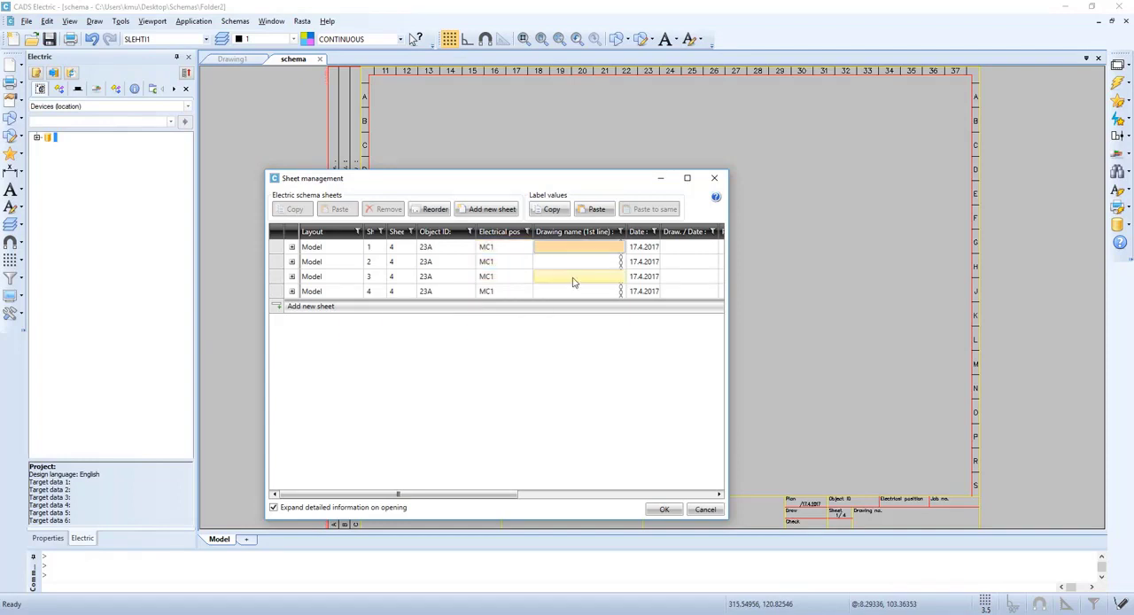
{"action": "left_click", "coordinate": [572, 291], "text": "shift"}
{"action": "right_click", "coordinate": [568, 292]}
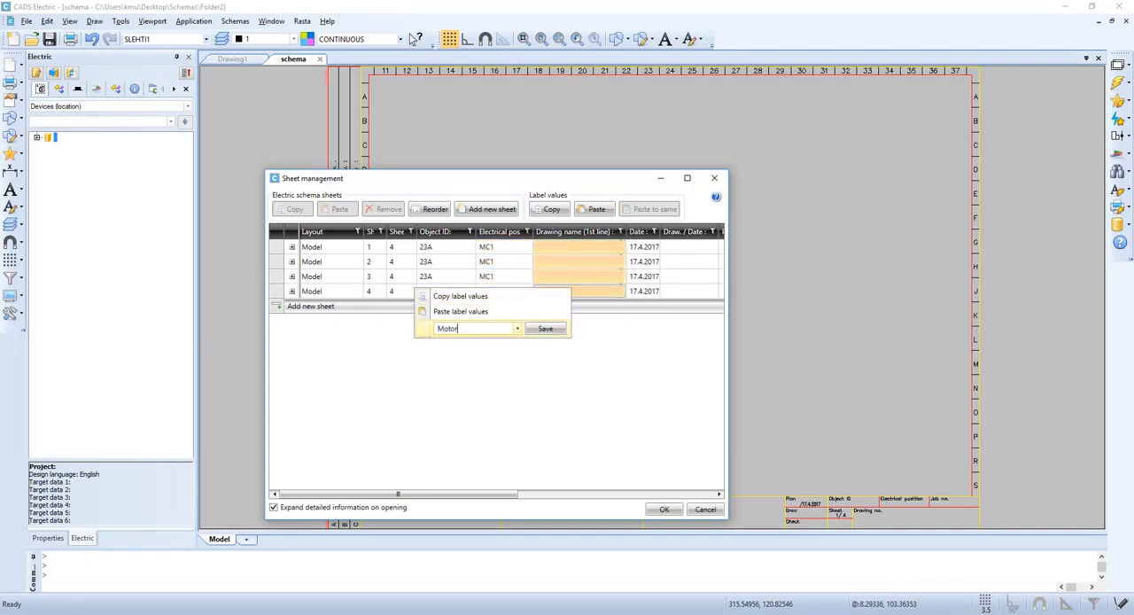
{"action": "left_click", "coordinate": [543, 328]}
{"action": "left_click", "coordinate": [665, 512]}
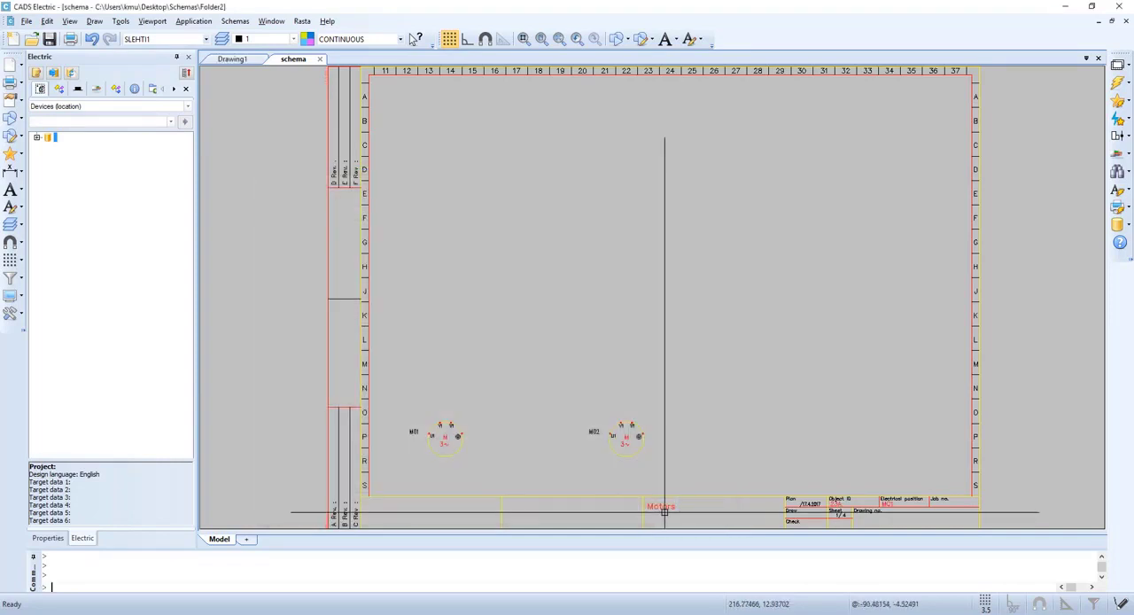
Expand the device location tree through =23A and +MC1 to examine the devices listed there
{"action": "middle_click_drag", "start_coordinate": [824, 513], "coordinate": [808, 474]}
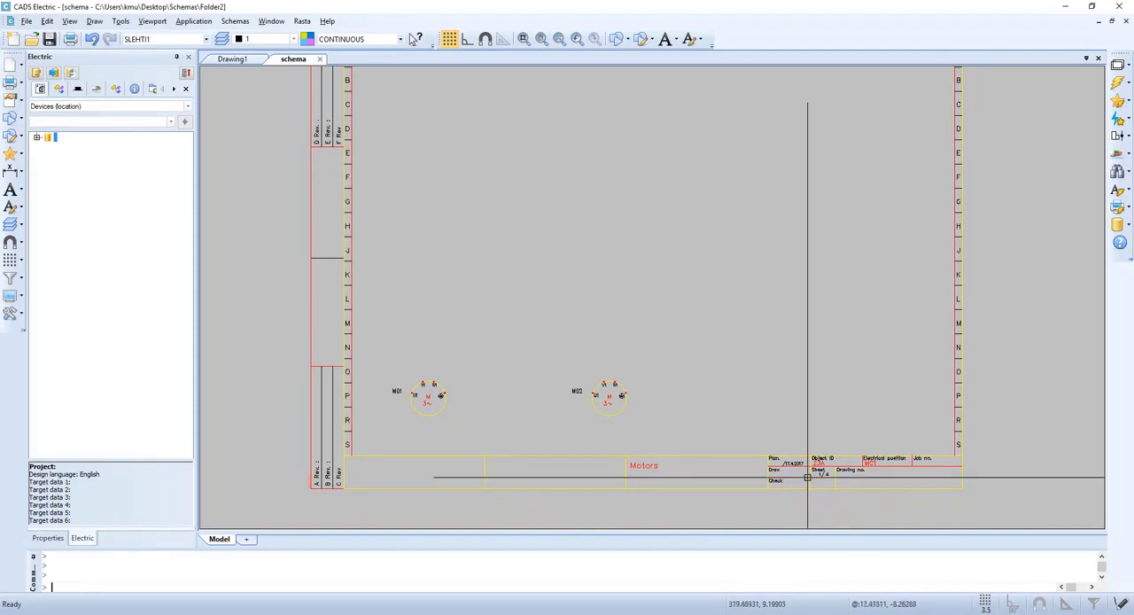
{"action": "left_click", "coordinate": [36, 138]}
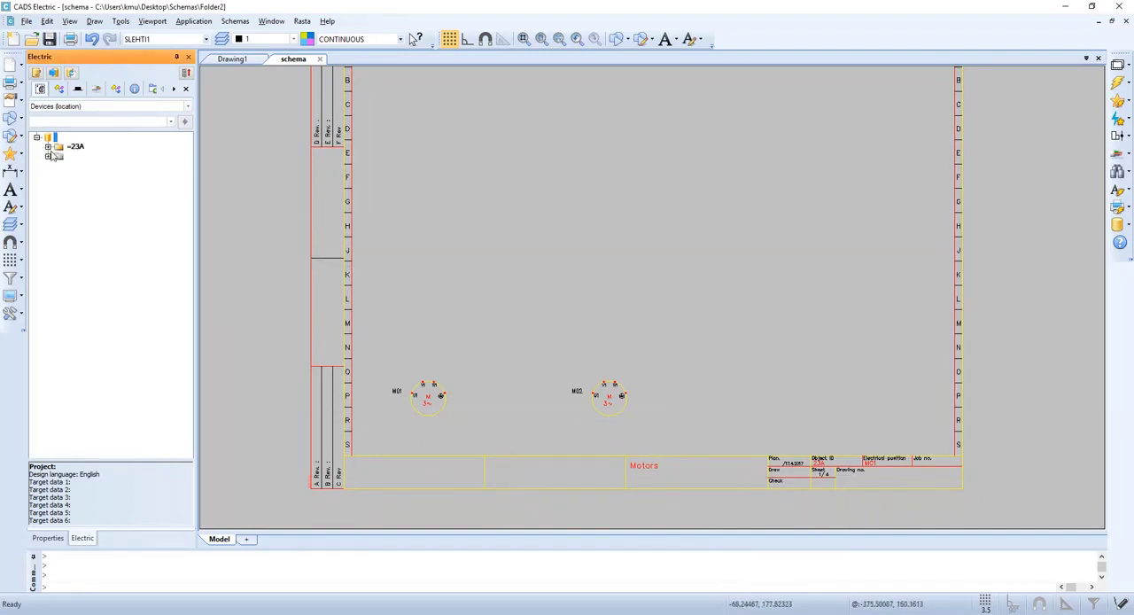
{"action": "left_click", "coordinate": [48, 147]}
{"action": "left_click", "coordinate": [60, 157]}
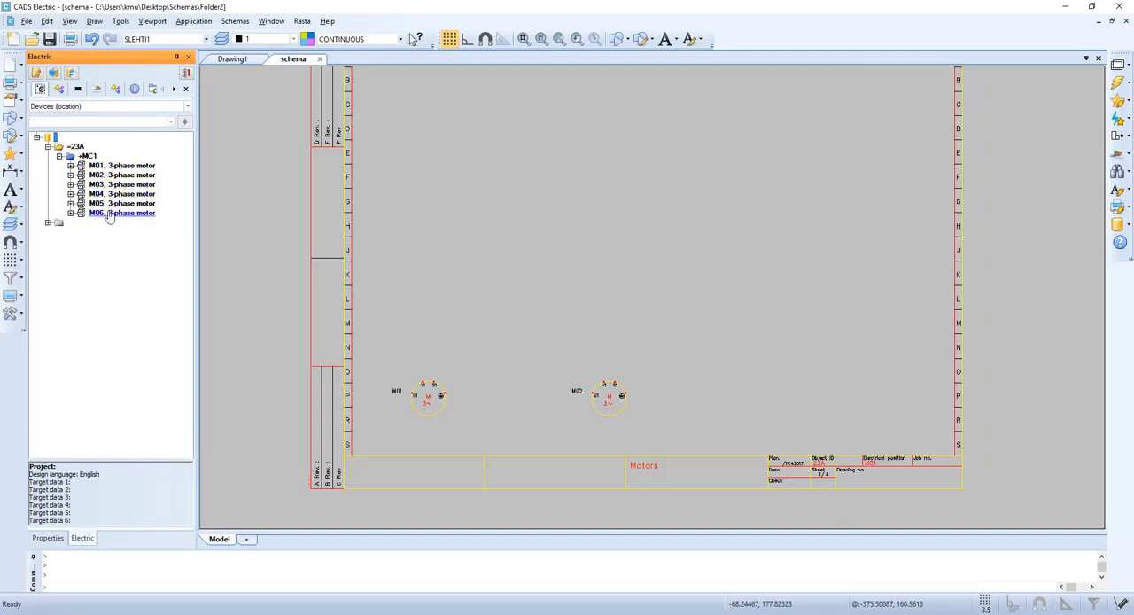
Go to sheet 2 and insert a new sheet before it through sheet management, accepting the proposed label values
{"action": "left_click", "coordinate": [559, 41]}
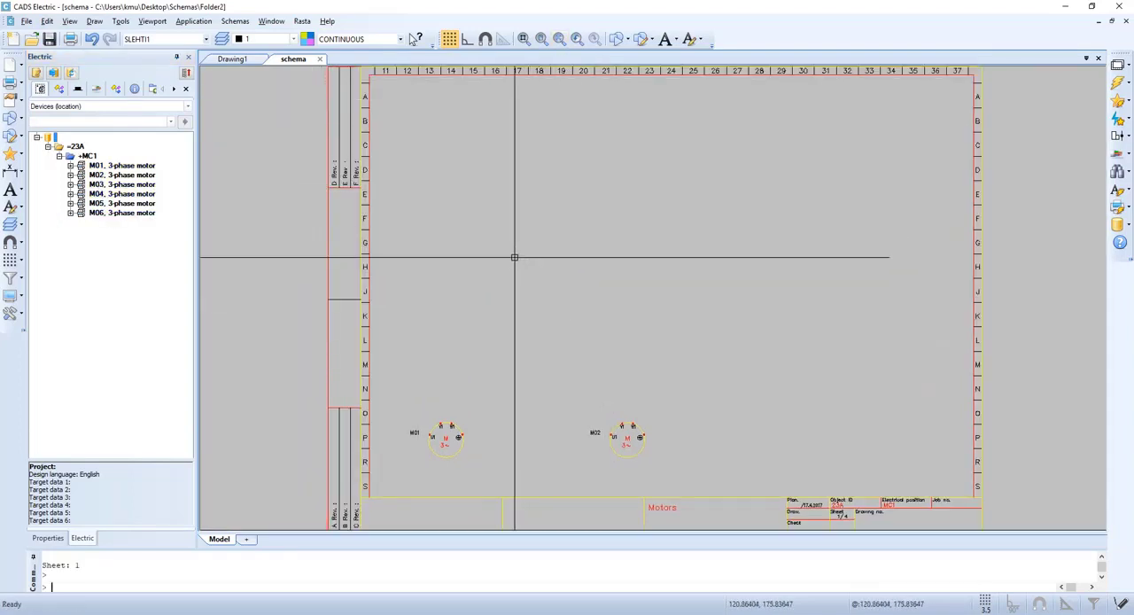
{"action": "key", "text": "Page_Down"}
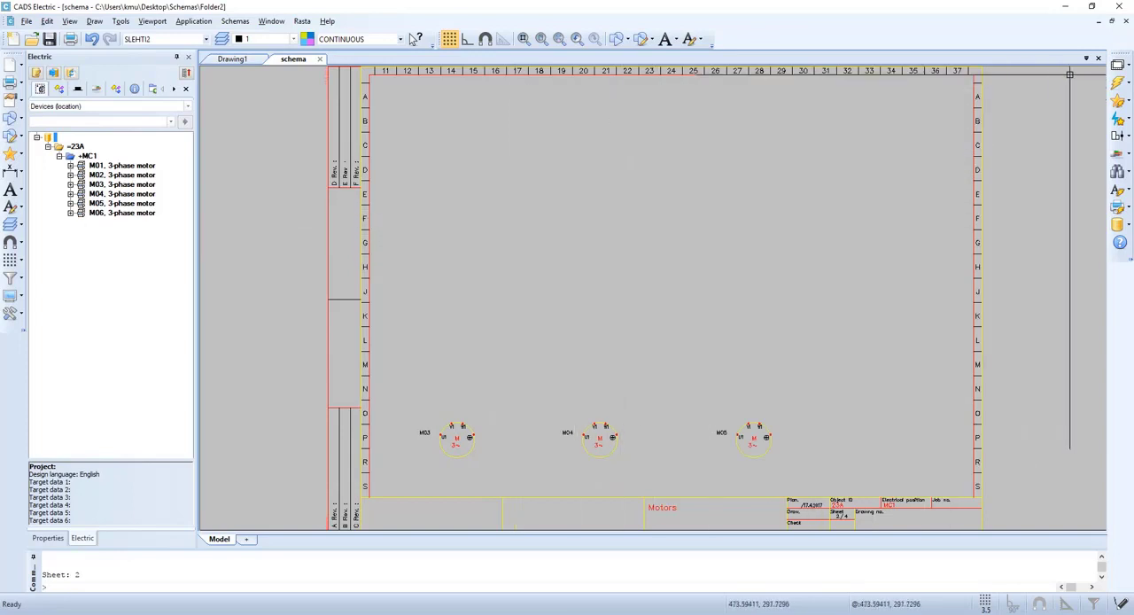
{"action": "left_click", "coordinate": [1118, 65]}
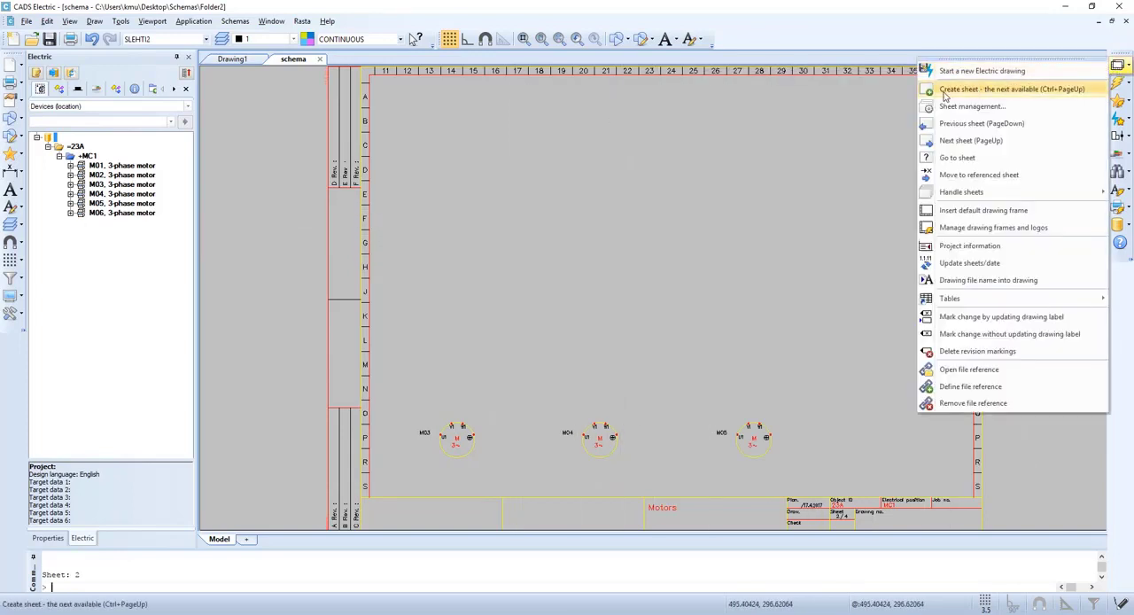
{"action": "left_click", "coordinate": [1025, 111]}
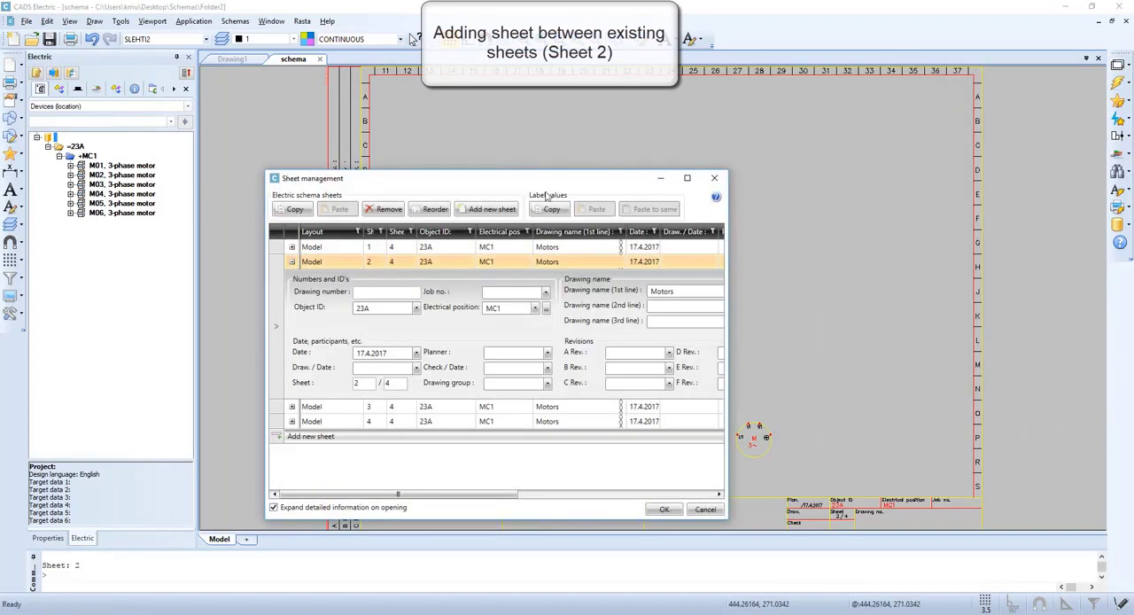
{"action": "left_click", "coordinate": [493, 209]}
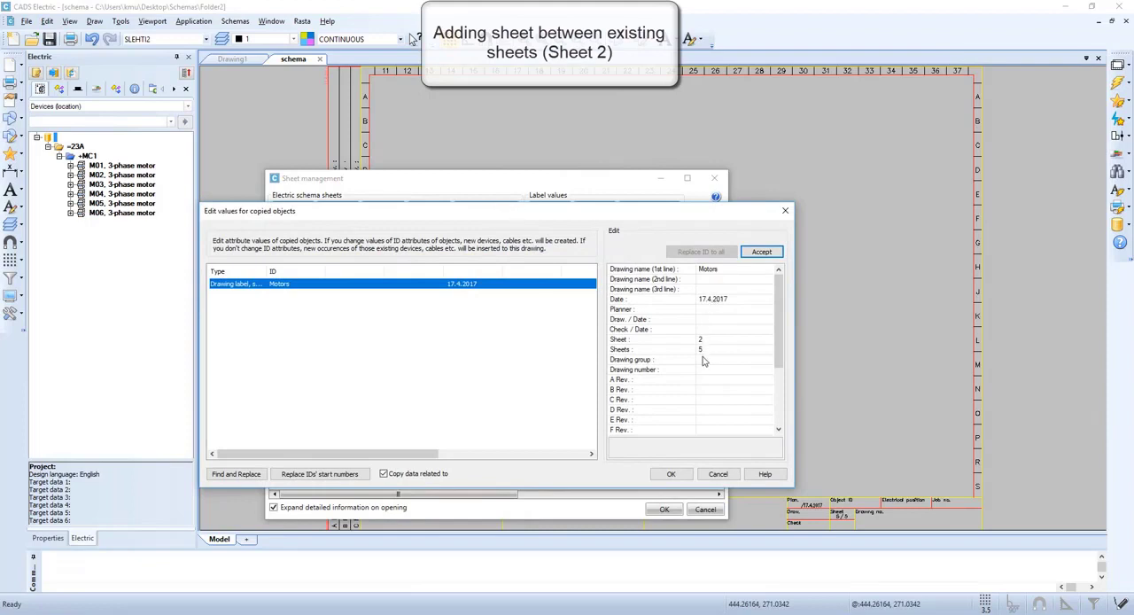
{"action": "left_click", "coordinate": [671, 474]}
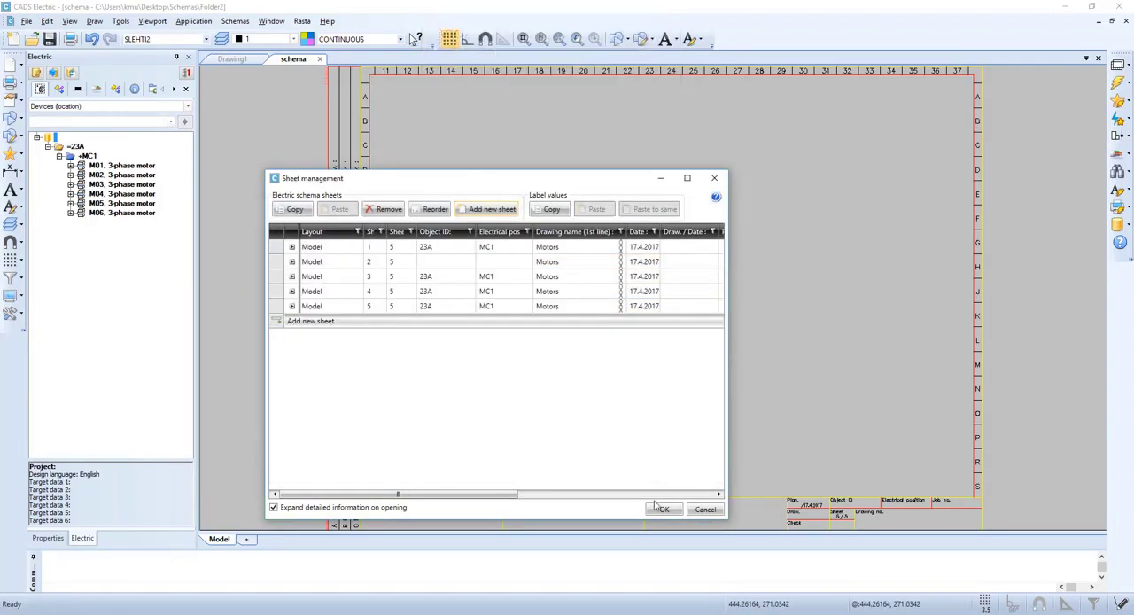
Copy the Object ID 23A and electrical position MC1 from sheet 1 to the new sheet 2 and apply the changes
{"action": "left_click", "coordinate": [431, 250]}
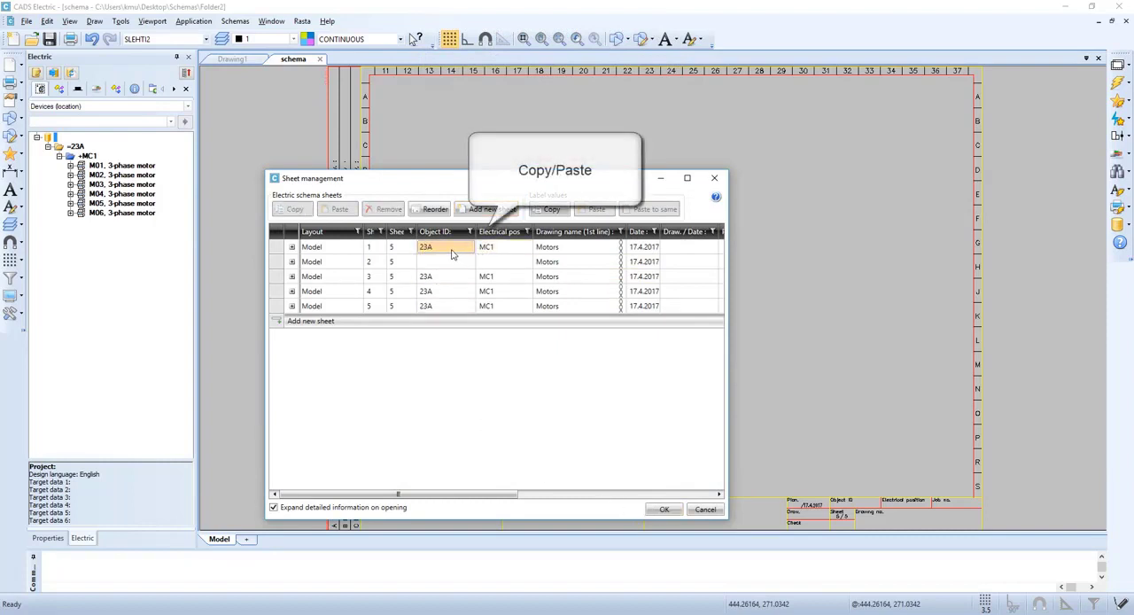
{"action": "key", "text": "ctrl+c"}
{"action": "left_click", "coordinate": [445, 263]}
{"action": "key", "text": "ctrl+v"}
{"action": "left_click", "coordinate": [502, 248]}
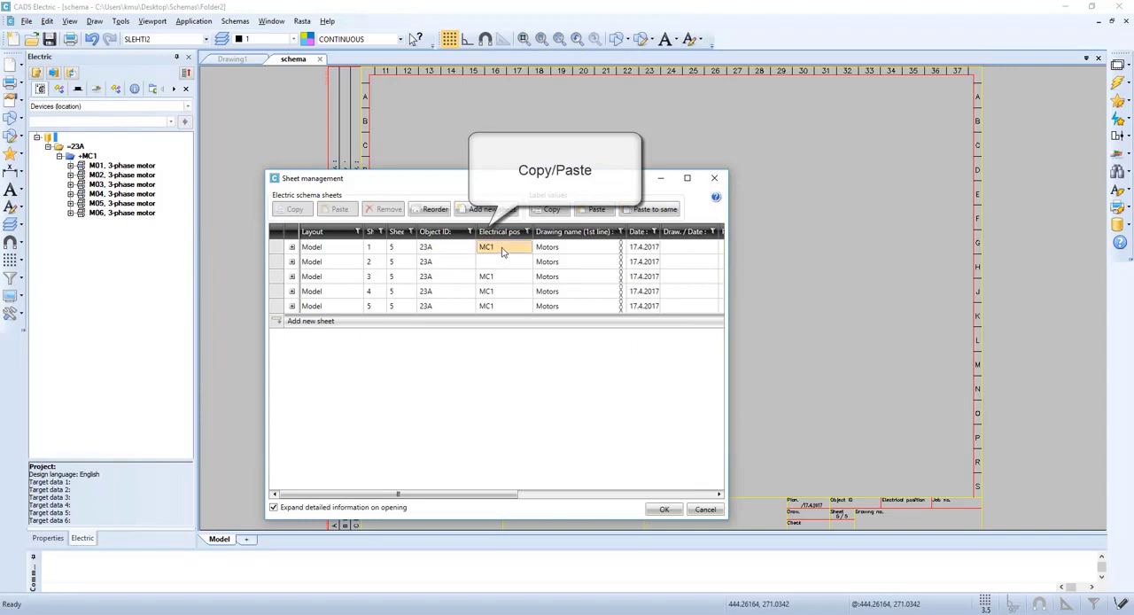
{"action": "key", "text": "ctrl+c"}
{"action": "left_click", "coordinate": [502, 261]}
{"action": "key", "text": "ctrl+v"}
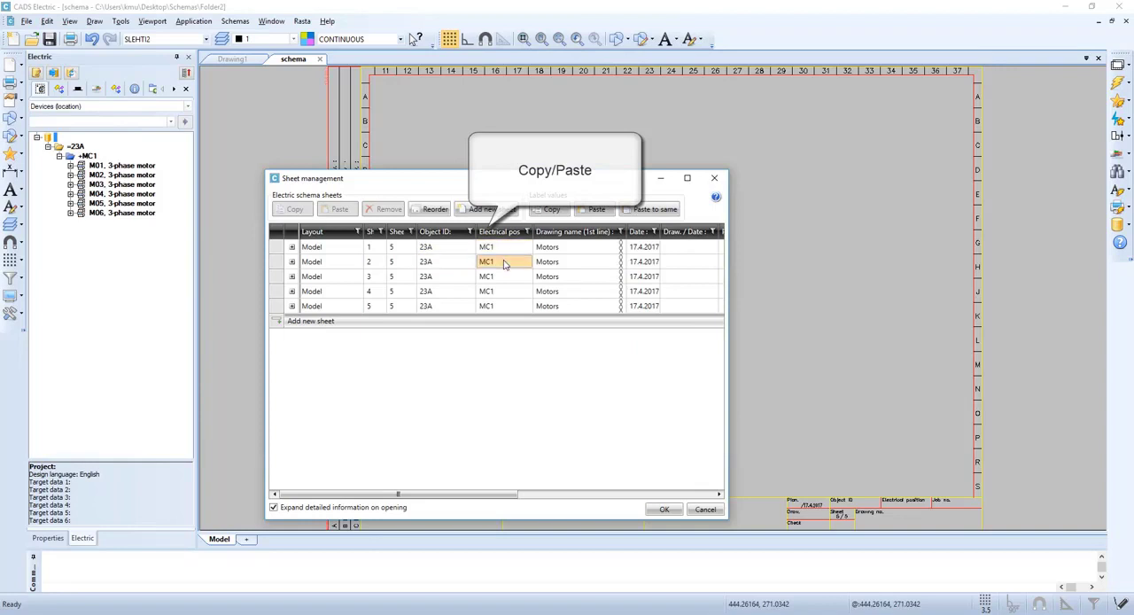
{"action": "left_click", "coordinate": [559, 249]}
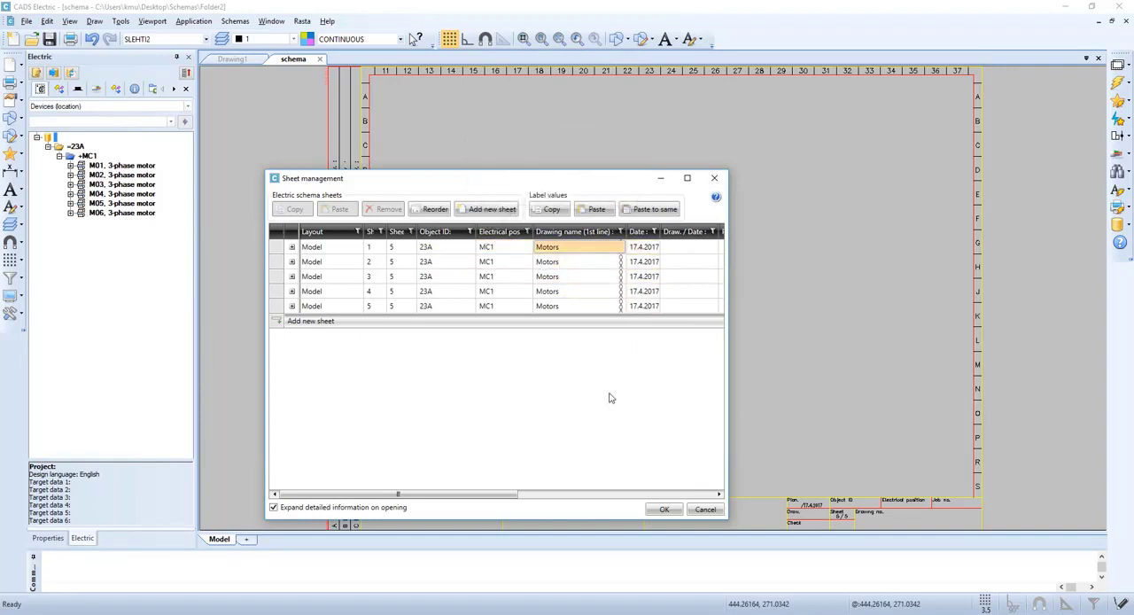
{"action": "left_click", "coordinate": [665, 510]}
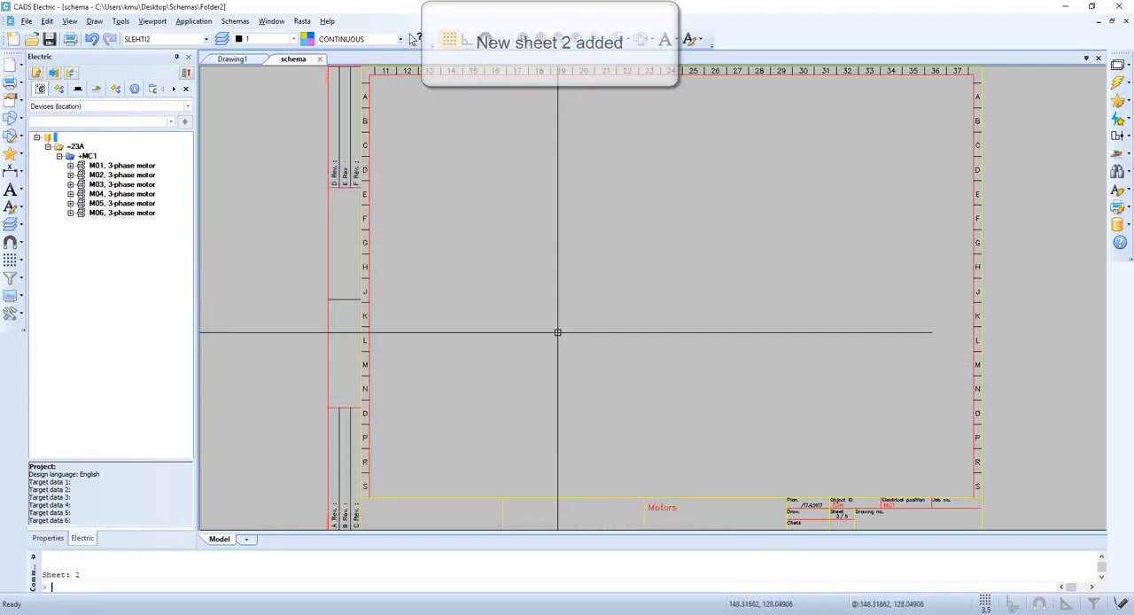
Go directly to sheet 1 by choosing it from the sheet selection list
{"action": "left_click", "coordinate": [1120, 68]}
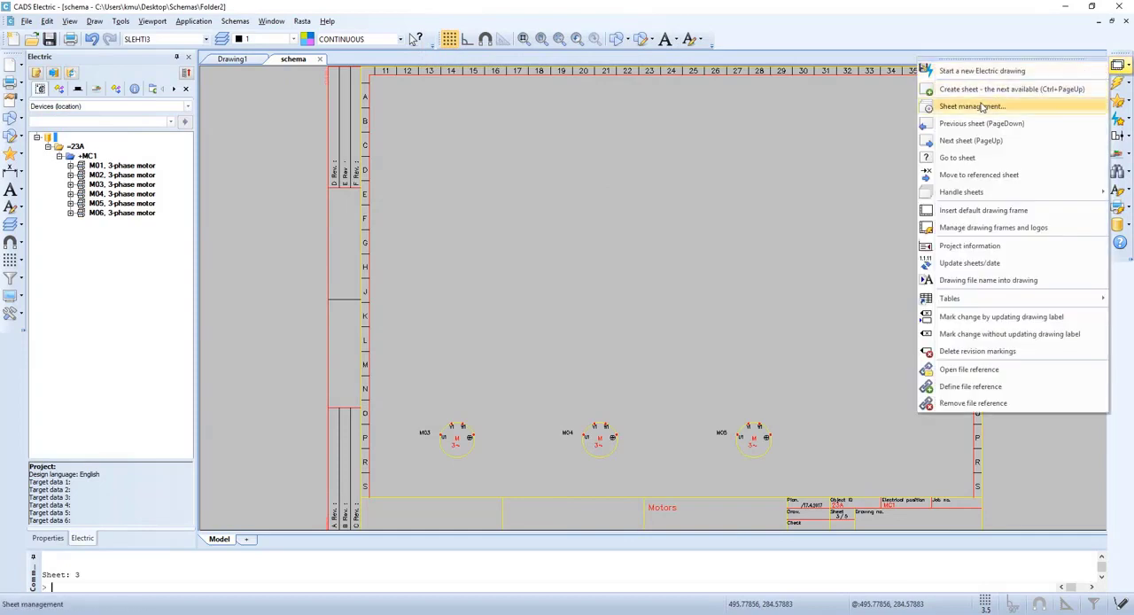
{"action": "left_click", "coordinate": [961, 157]}
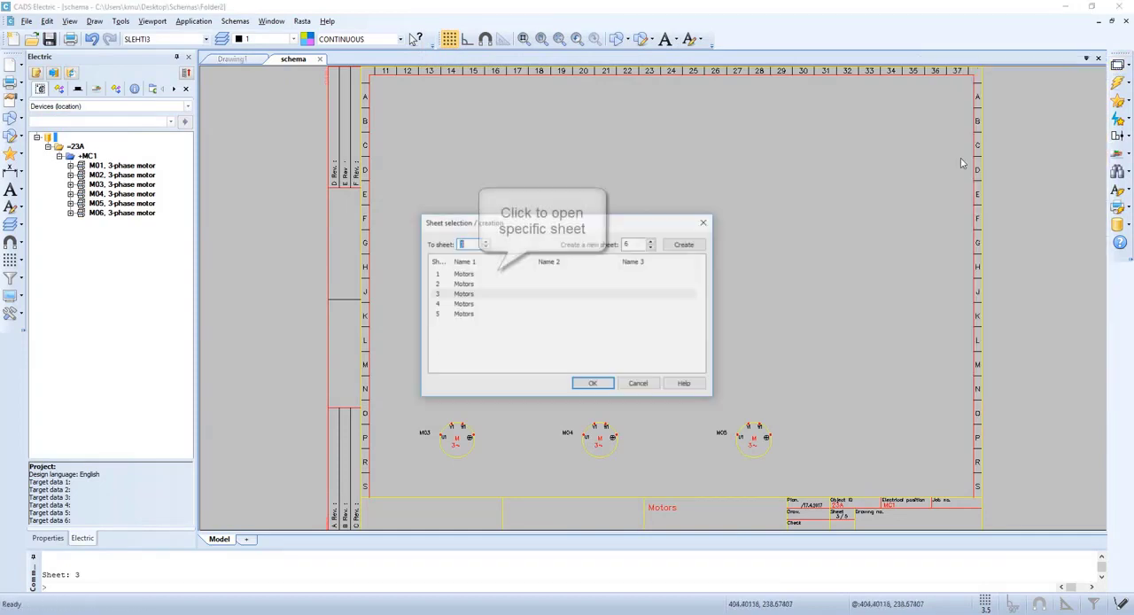
{"action": "left_click", "coordinate": [463, 274]}
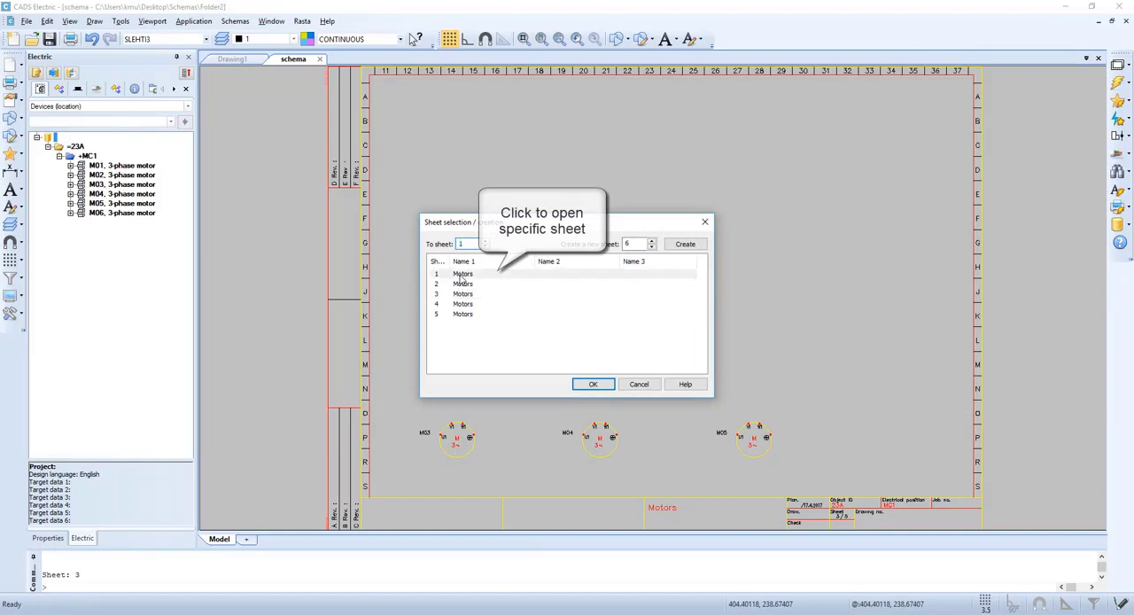
{"action": "double_click", "coordinate": [463, 275]}
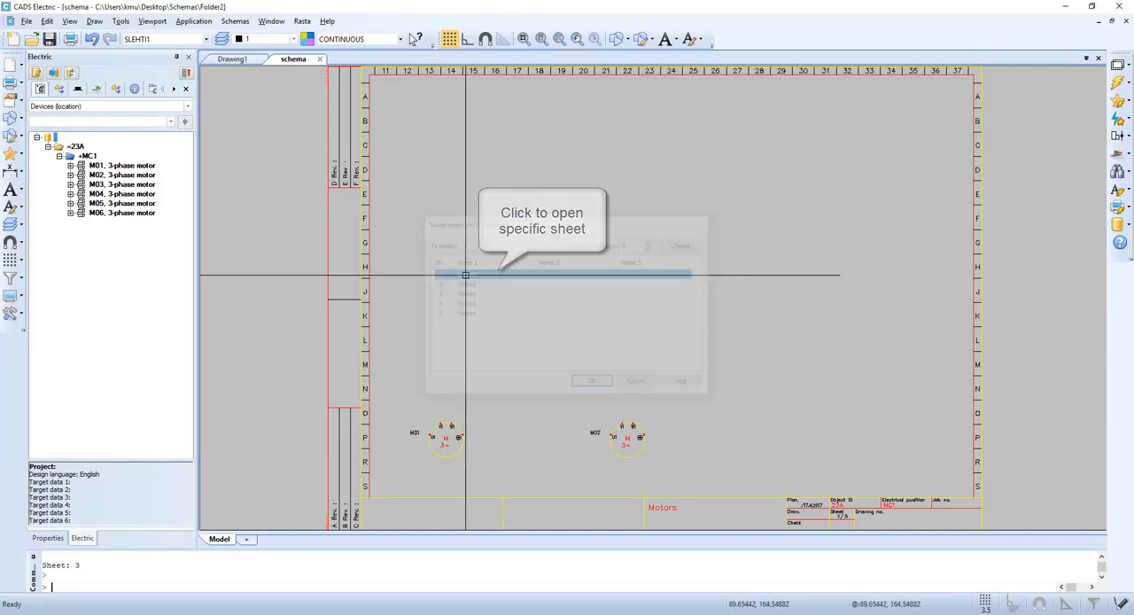